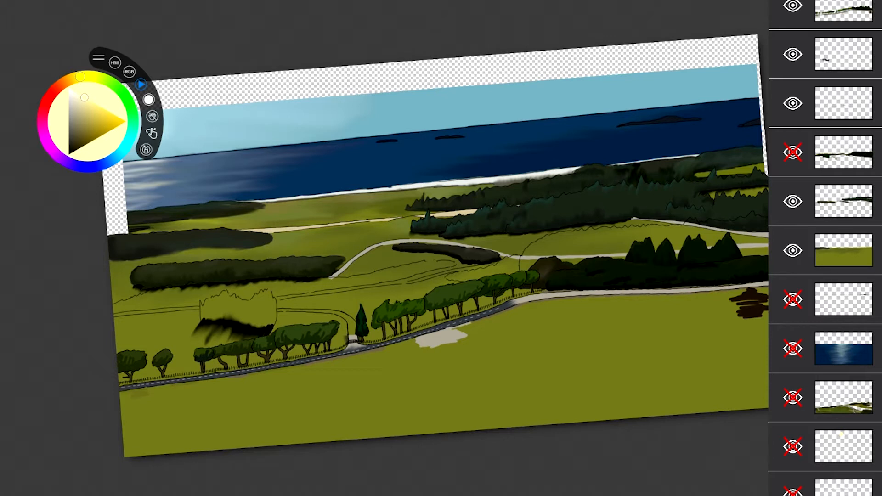
scroll(794, 125, up, 7)
click(820, 131)
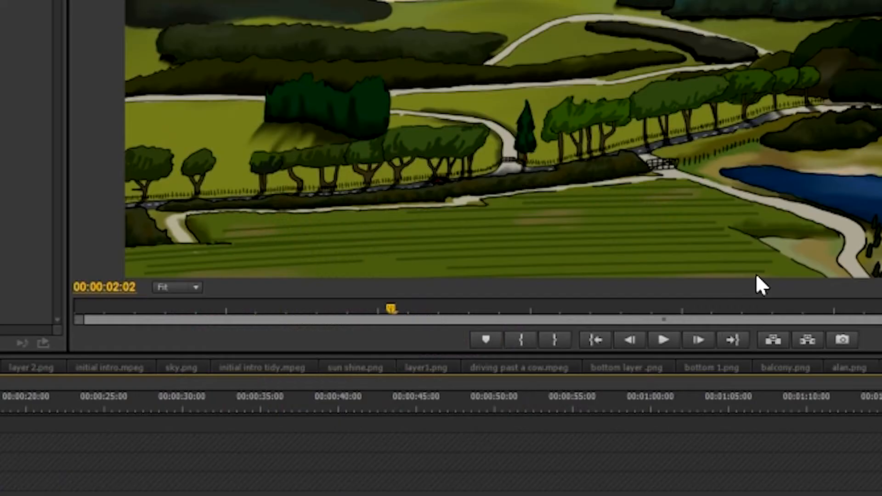
- Switch to Premiere Pro and play back the layered countryside landscape animation
key(space)
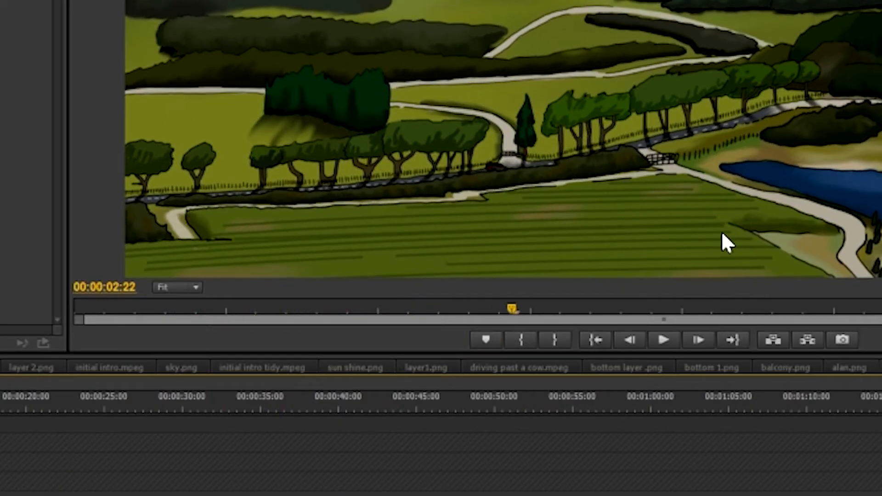
key(j)
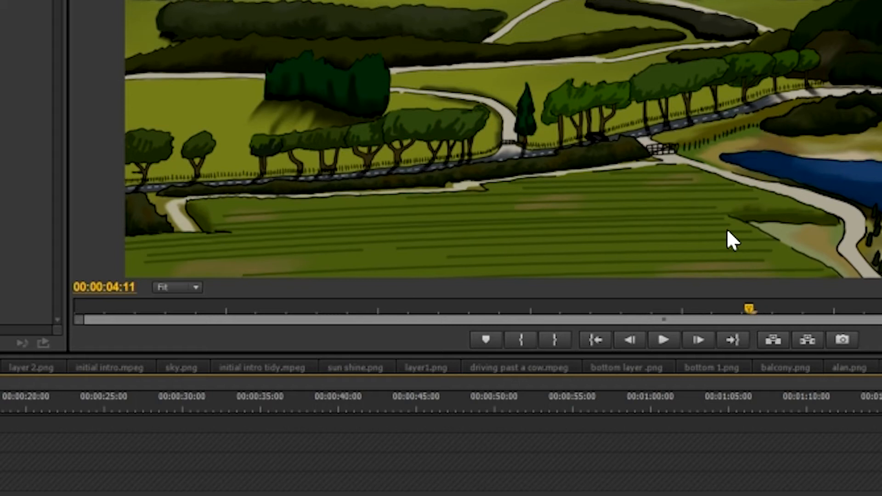
key(l)
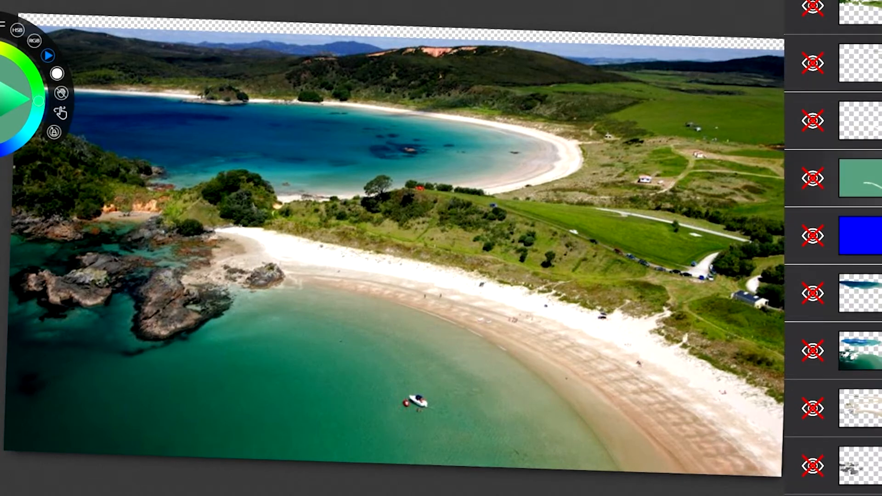
- Show the painted grass, bush and building layers and the black outline layer over the beach photo
scroll(822, 211, up, 2)
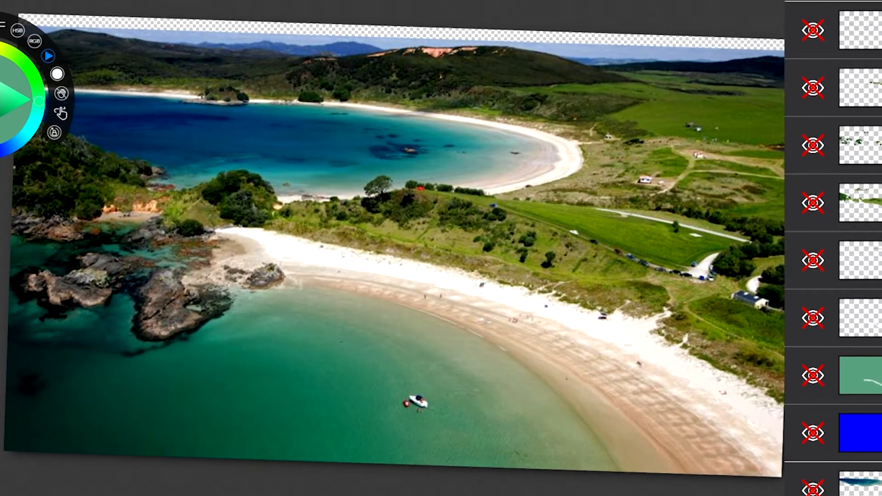
click(813, 203)
click(820, 145)
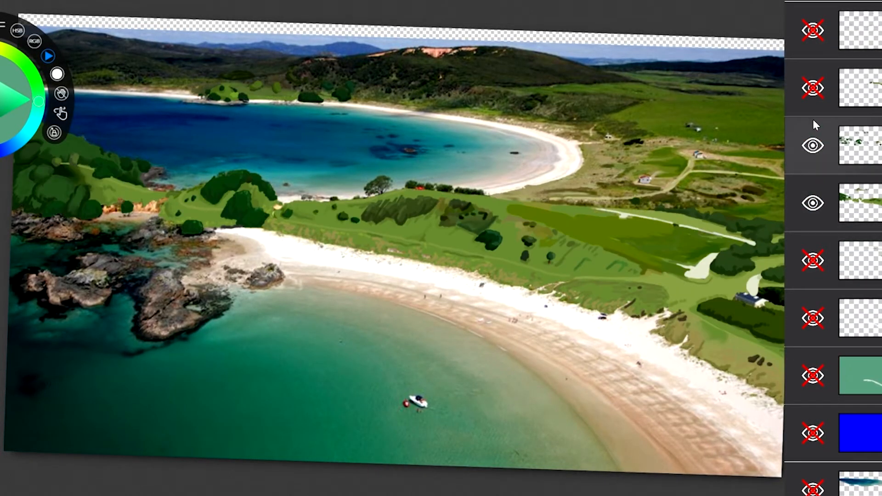
click(812, 88)
click(813, 31)
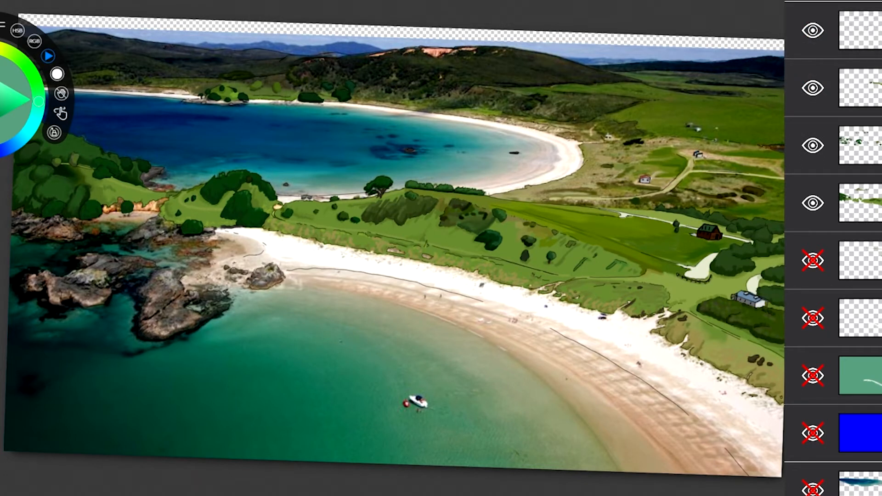
- Show the painted bay water and foreground sea layers, plus the distant field layer and the selected layer beneath it
click(817, 488)
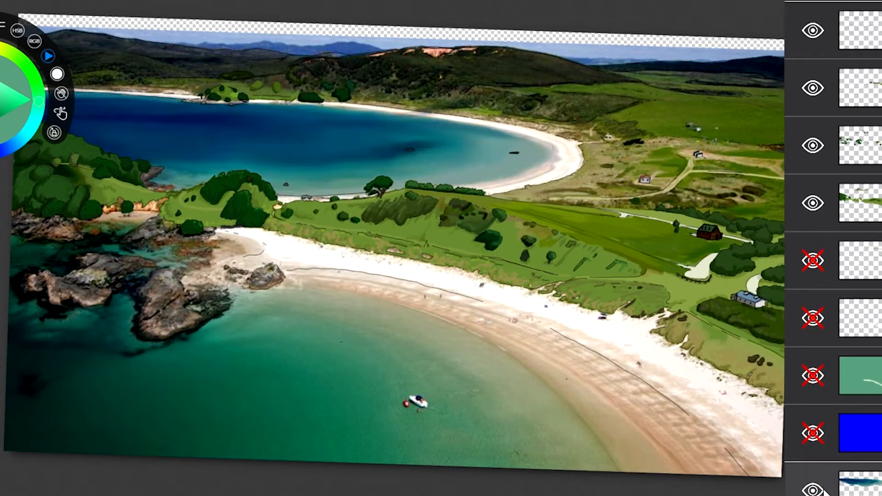
scroll(823, 490, down, 3)
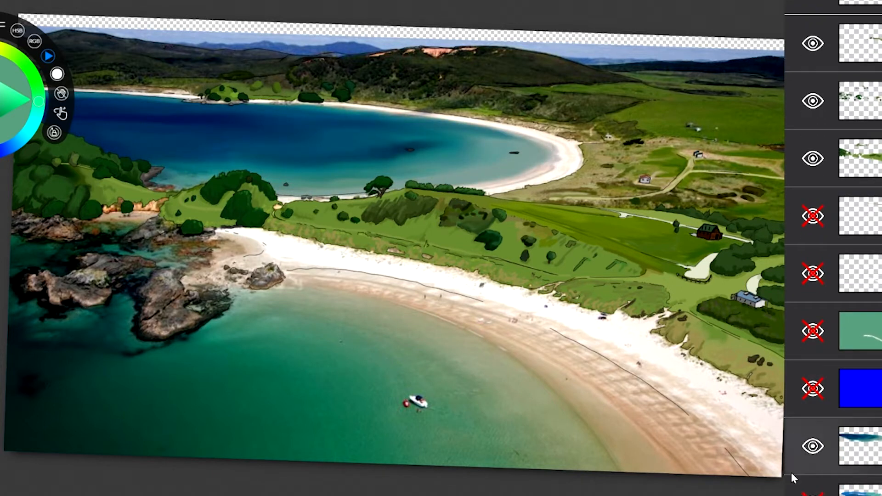
click(812, 491)
scroll(817, 488, down, 5)
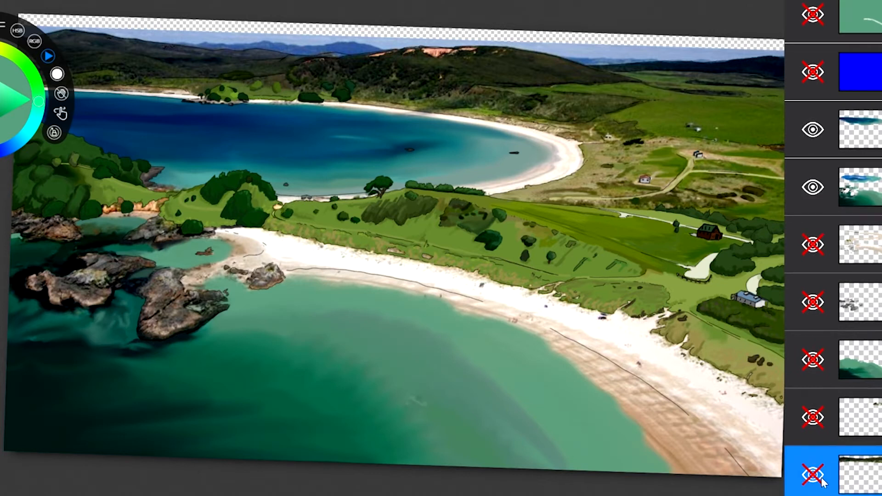
click(810, 359)
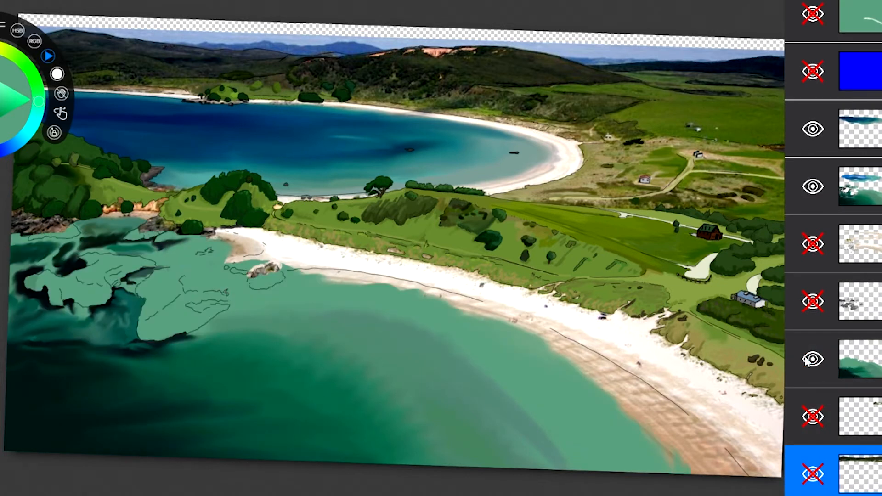
click(809, 418)
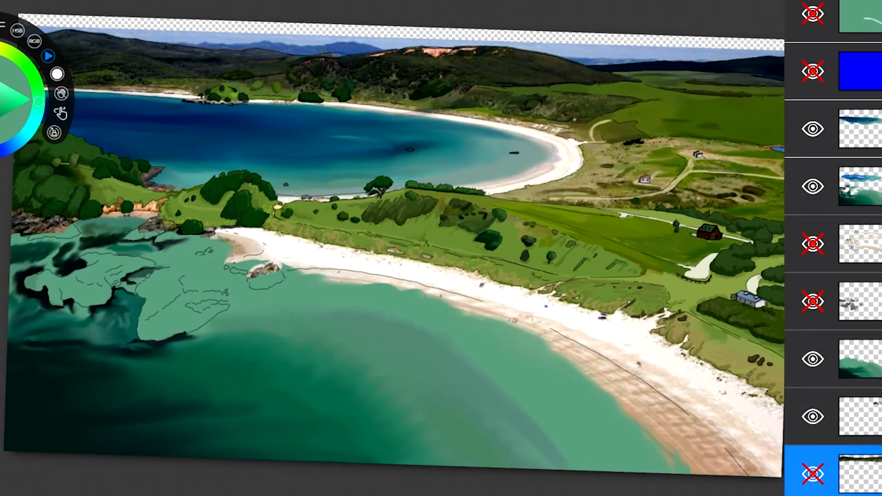
click(810, 477)
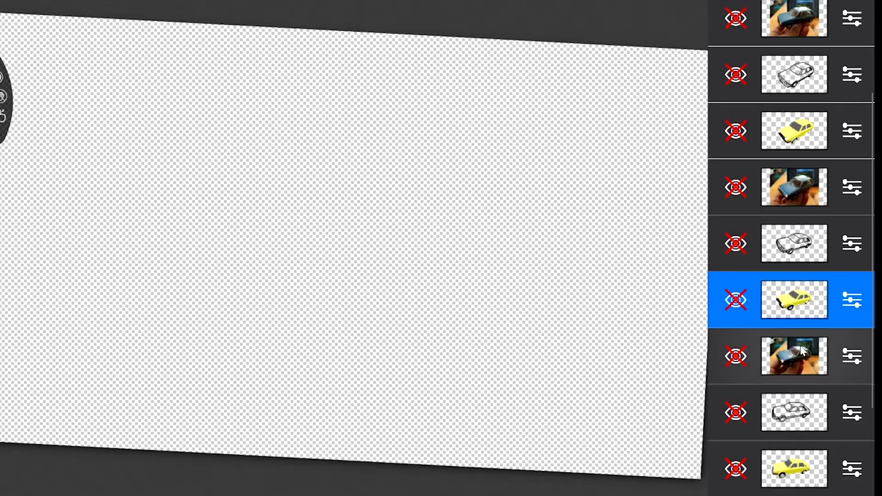
- Show the toy car reference photo layer directly beneath the selected yellow car layer
scroll(801, 389, down, 5)
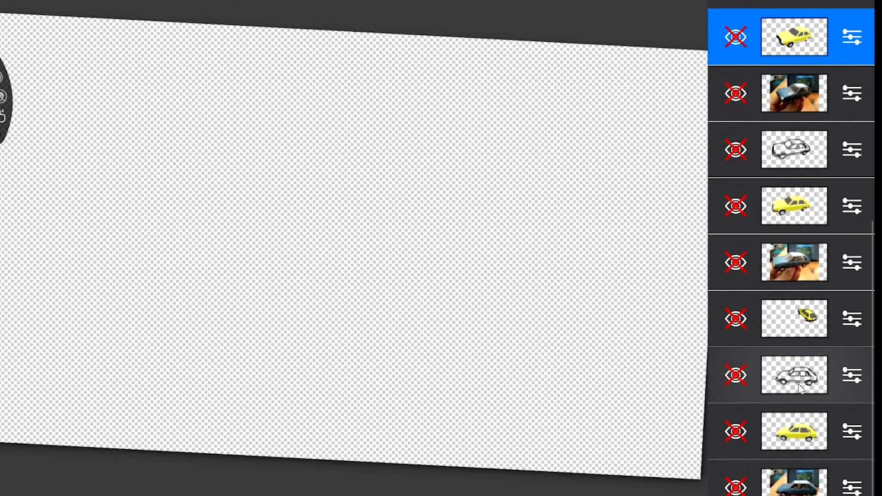
scroll(766, 411, up, 4)
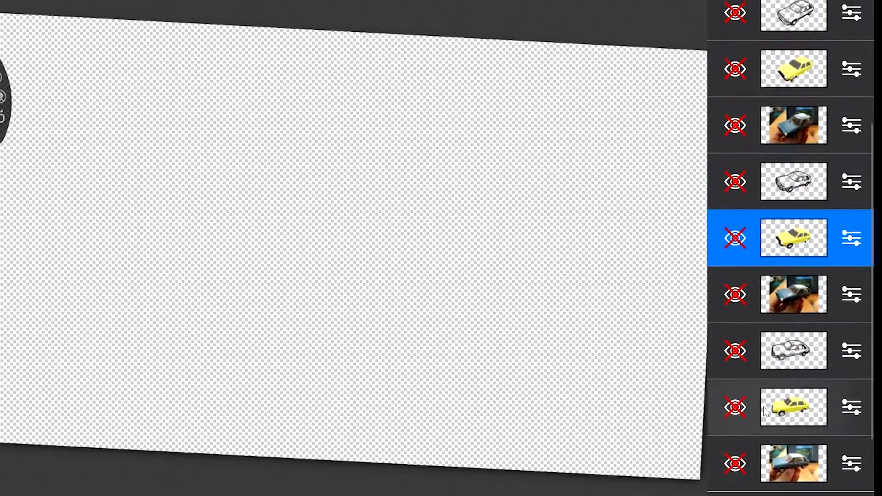
click(735, 296)
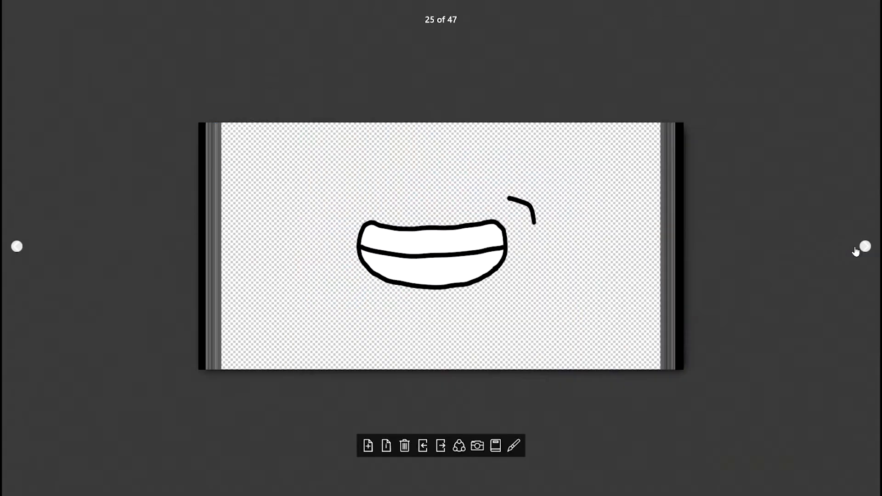
- Open mouth drawing 25 of 47 and show its toothy grin, lettered mouth sketch and thin-line mouth layers
click(515, 251)
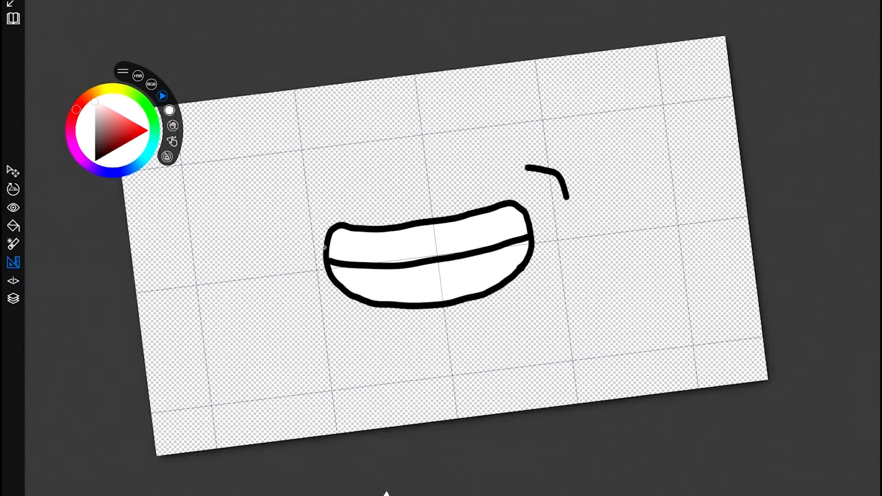
click(13, 299)
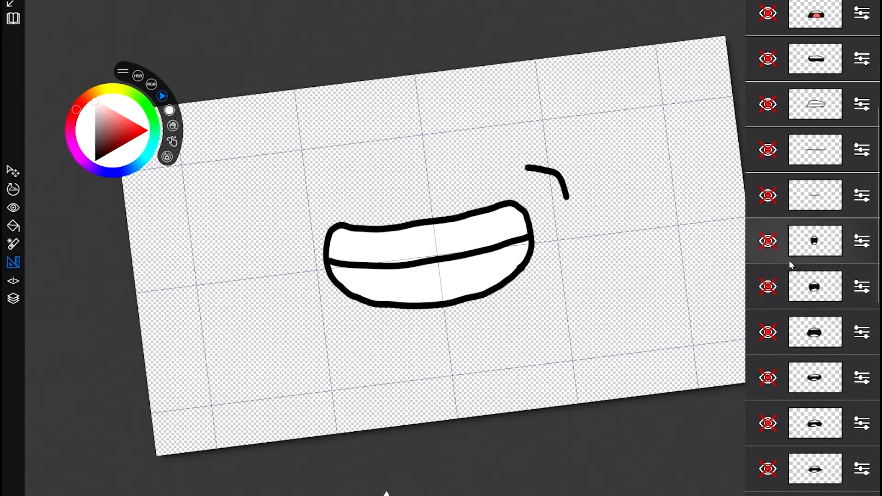
scroll(803, 252, up, 5)
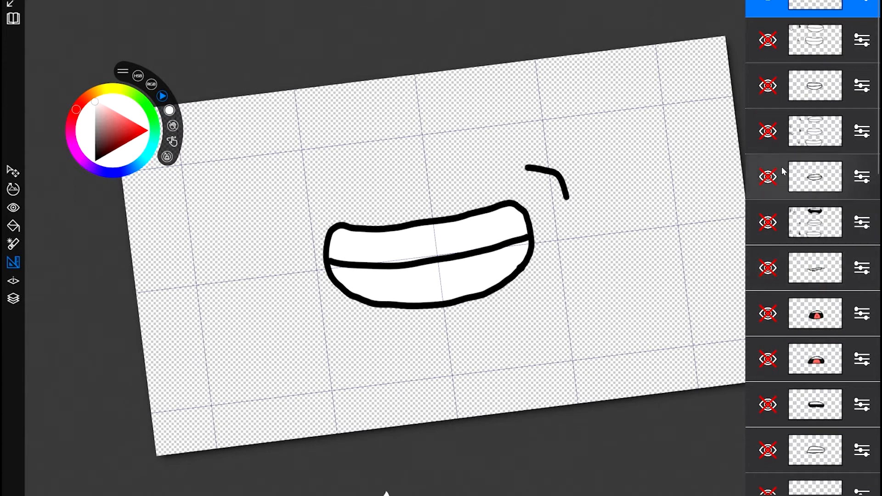
click(767, 222)
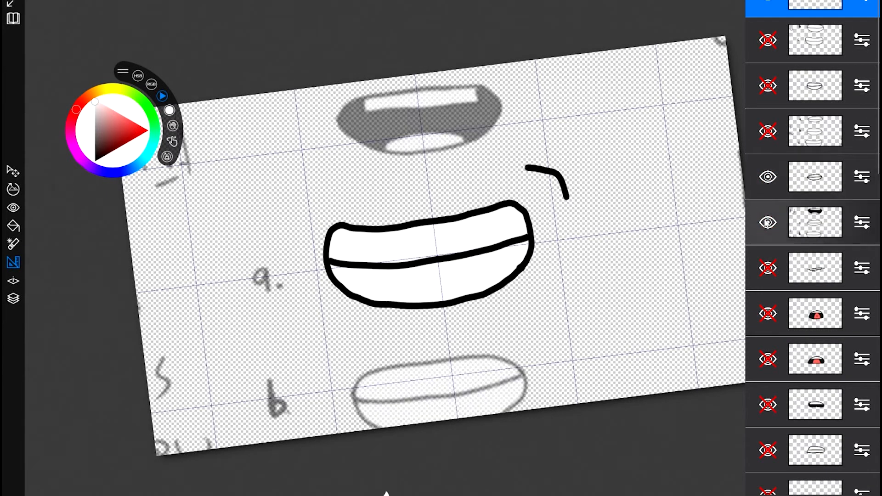
click(768, 267)
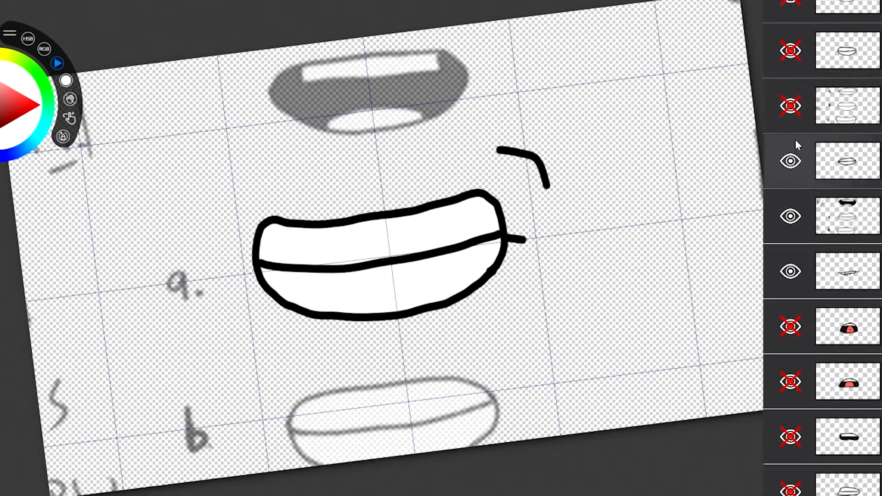
- Toggle the upper red-tongue mouth layer on and off, and hide the large toothy grin layer
click(793, 347)
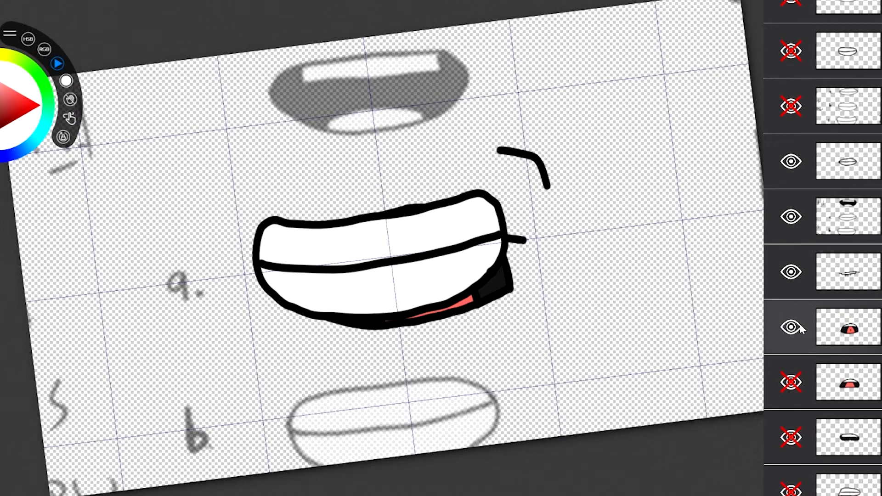
click(793, 346)
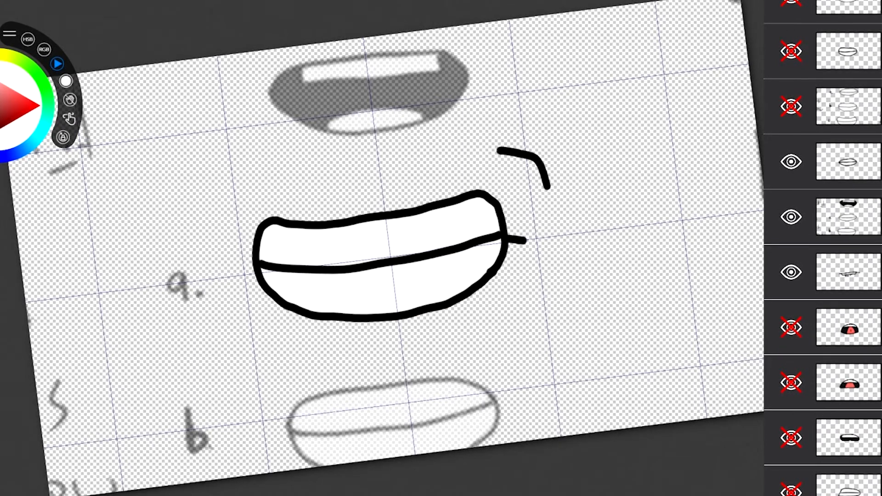
click(790, 162)
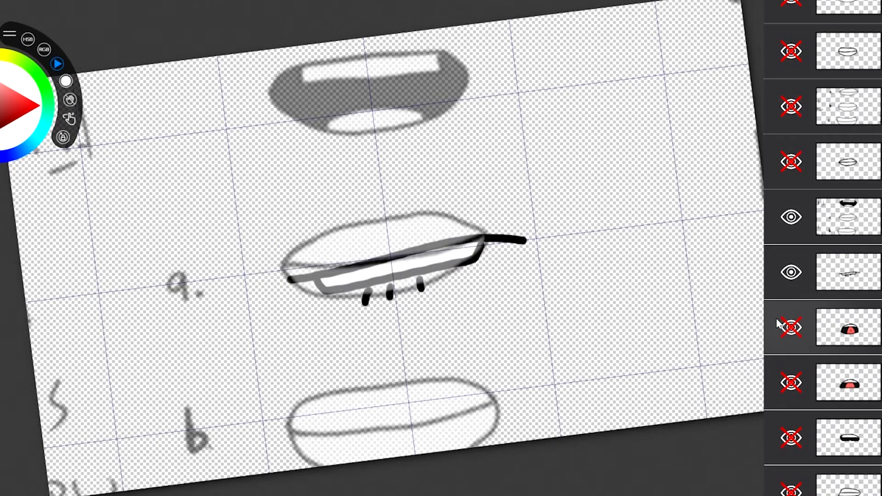
- Show both red-tongue mouth layers, plus the black mouth, toothy outline and straight-line mouth layers below them
click(790, 326)
click(789, 389)
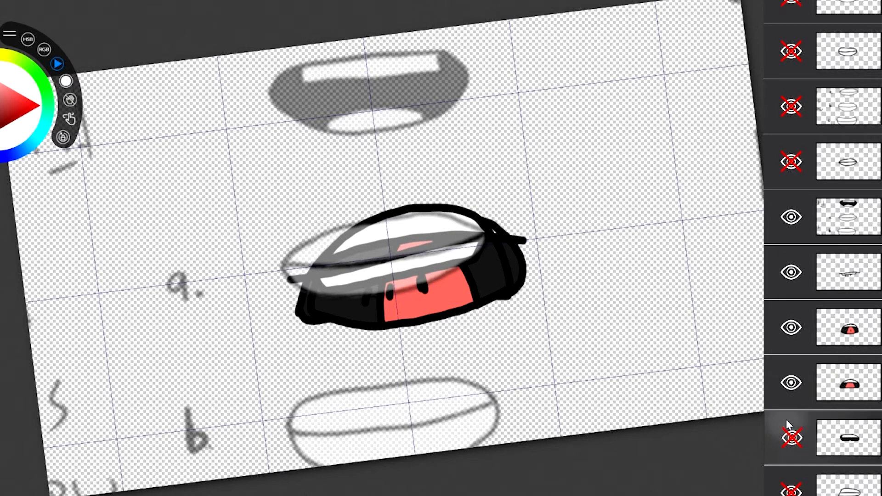
click(789, 436)
click(791, 490)
scroll(822, 367, down, 2)
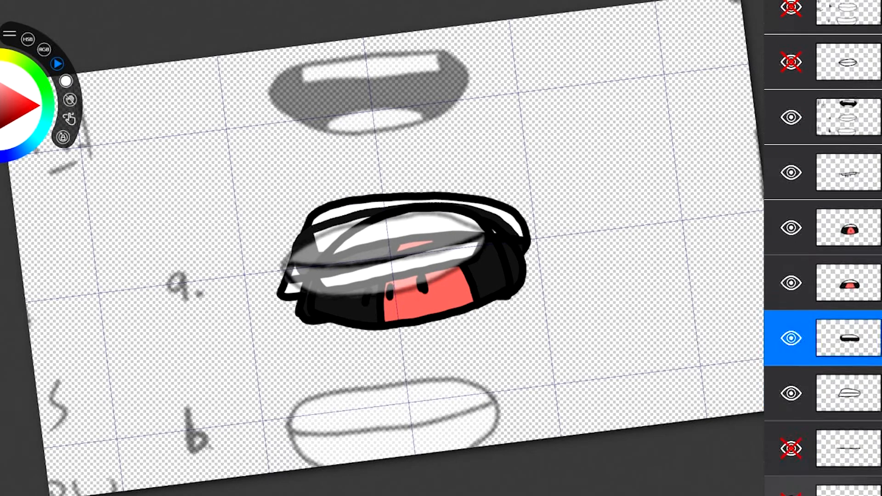
scroll(826, 411, down, 2)
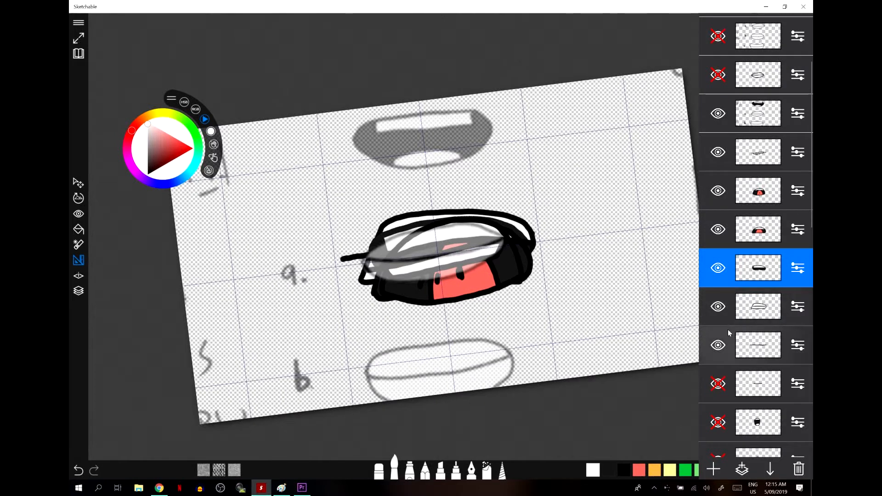
scroll(730, 330, down, 1)
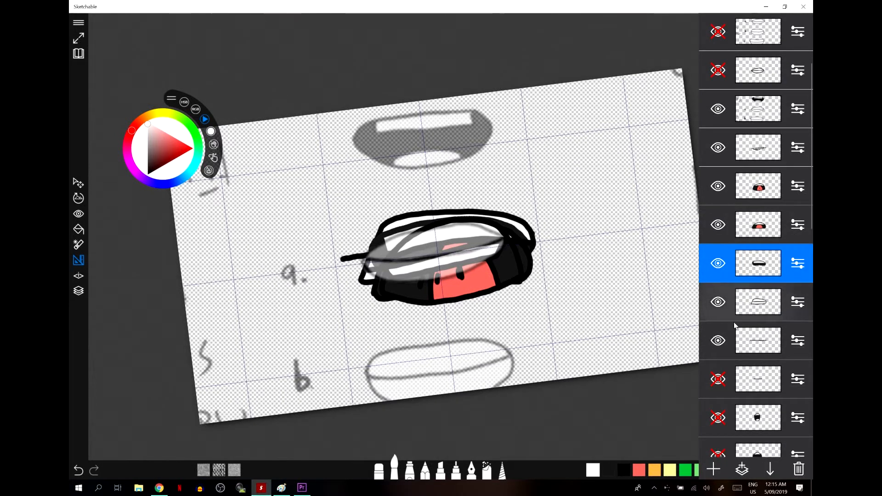
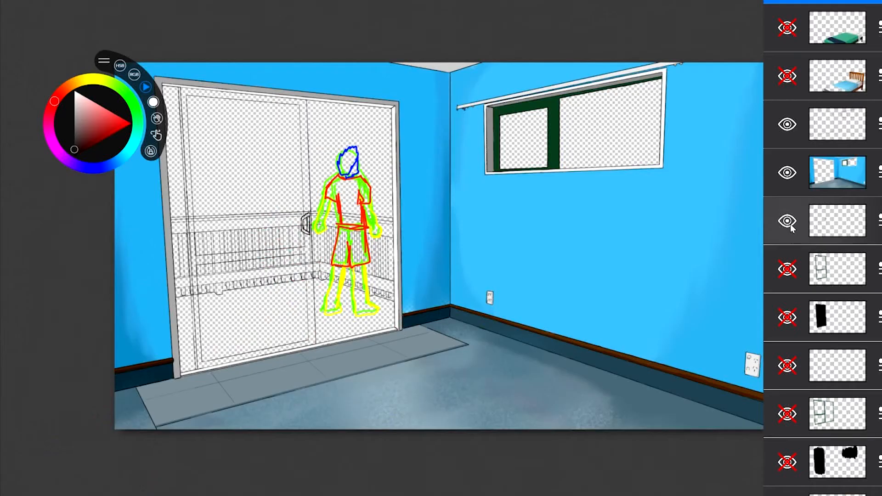
- Show the green sliding door frame layer and its black glass layer, keeping the door outline layer on
click(787, 220)
click(787, 220)
click(787, 269)
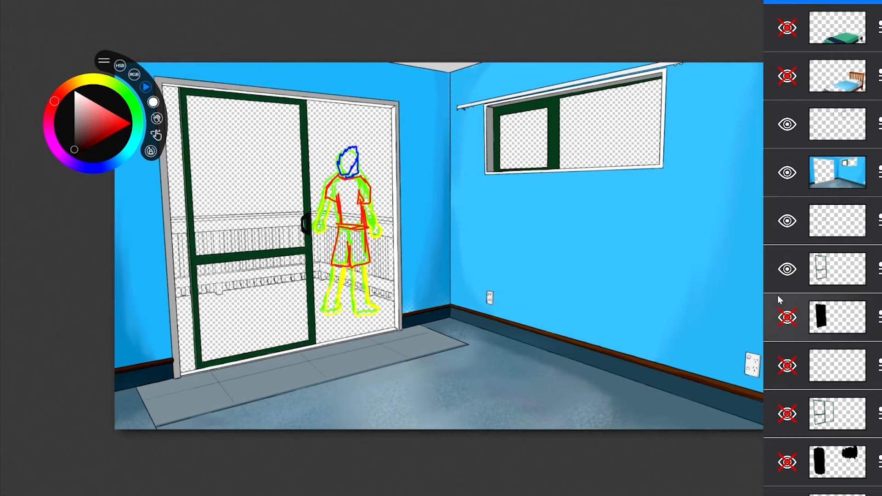
click(787, 317)
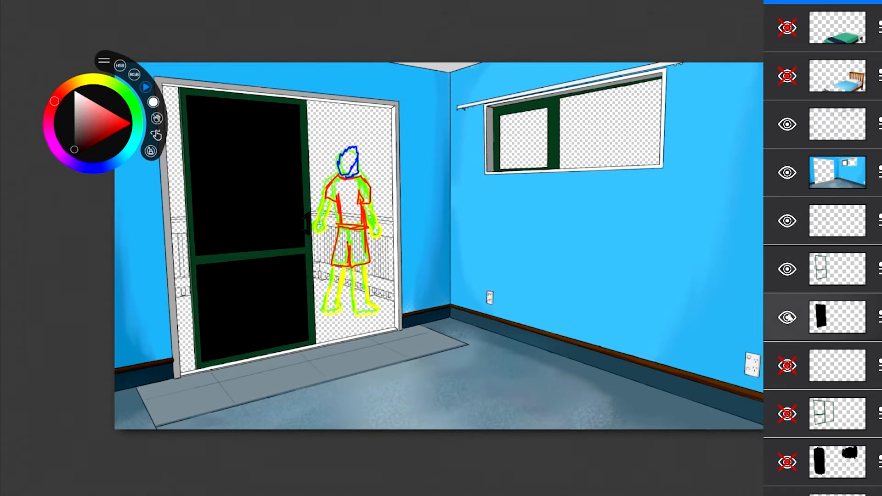
- Lower the opacity of the black door glass layer to 56
click(837, 317)
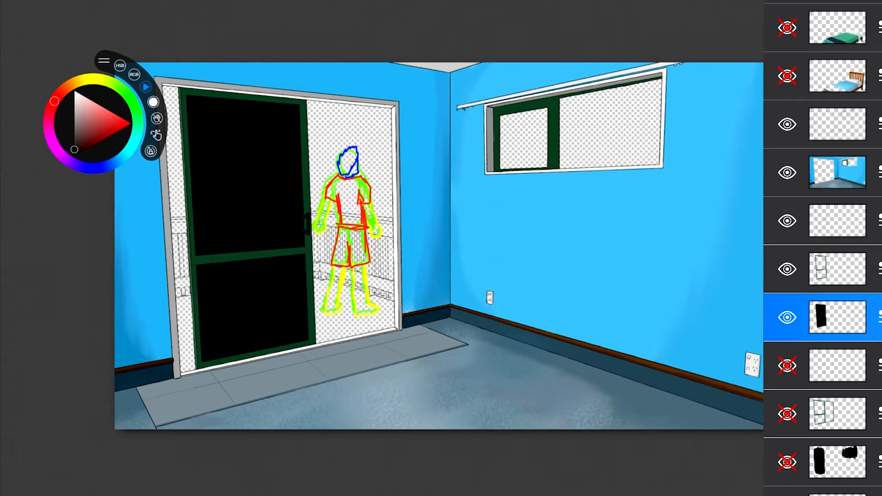
click(837, 317)
mouse_move(845, 255)
mouse_down()
mouse_move(852, 253)
mouse_move(830, 255)
mouse_move(858, 256)
mouse_move(842, 260)
mouse_up()
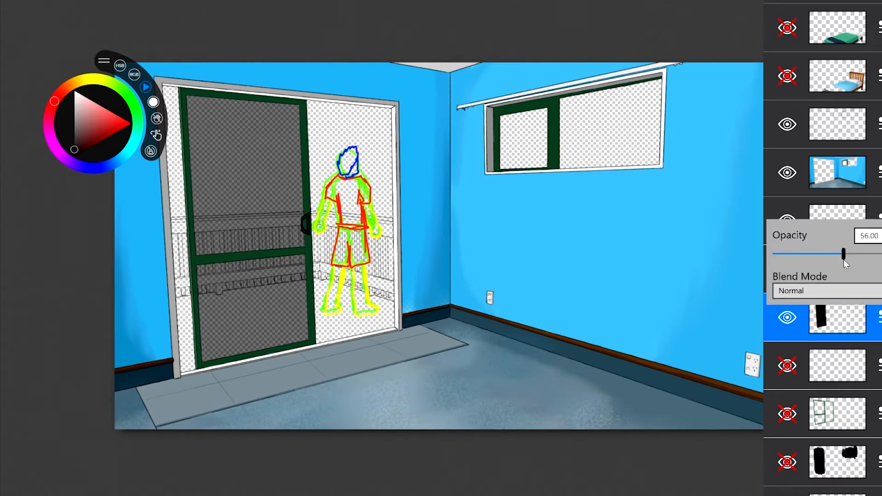
- Hide the first door position's glass, frame and outline layers, and show the next door position's outline layer
click(787, 317)
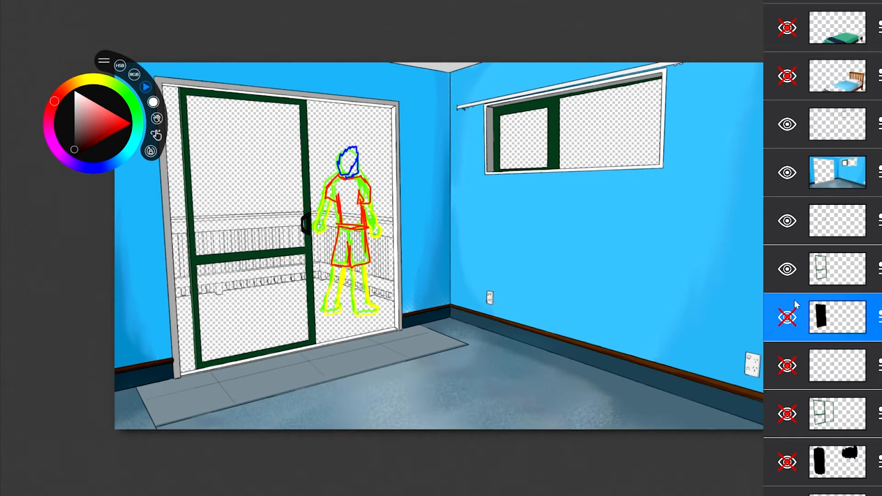
click(788, 269)
click(787, 221)
click(788, 365)
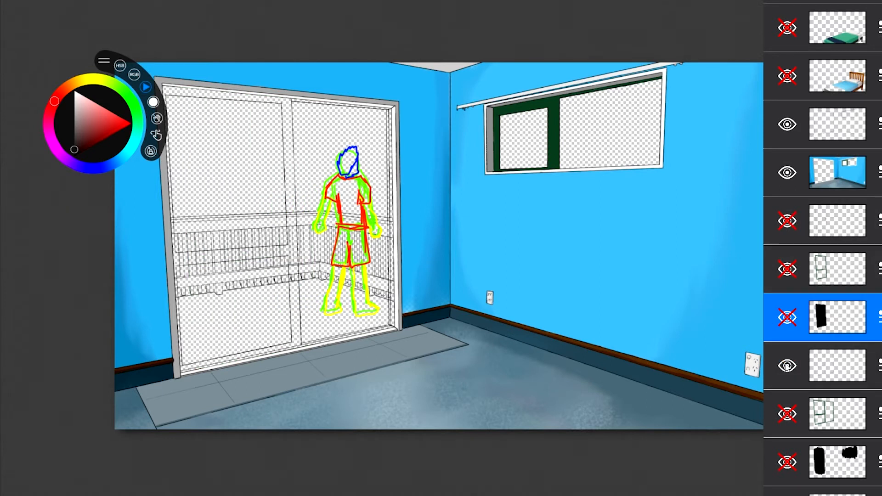
- Show the green door and window frame layer for the current door position, and flash the black glass layer below it on and off
click(787, 414)
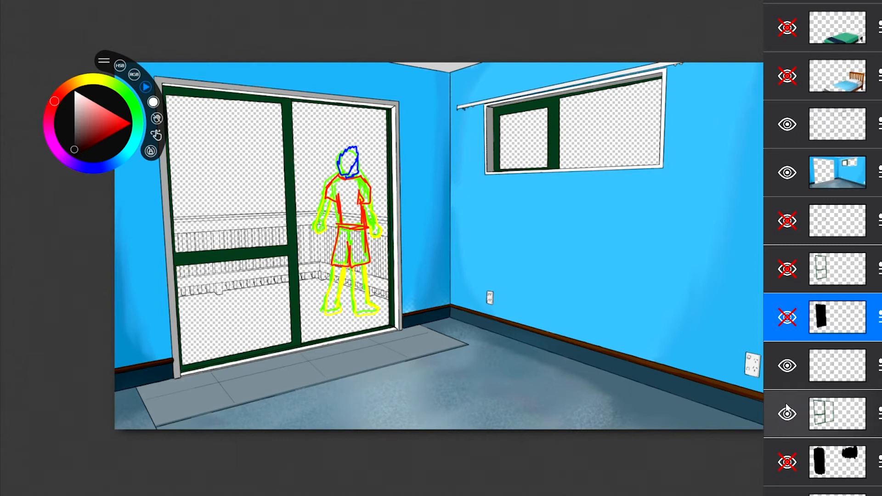
click(793, 463)
click(793, 464)
click(793, 464)
click(793, 463)
- Show the painted green balcony layer outside the sliding door, and toggle a landscape layer further down the stack
scroll(843, 411, down, 1)
scroll(843, 411, down, 5)
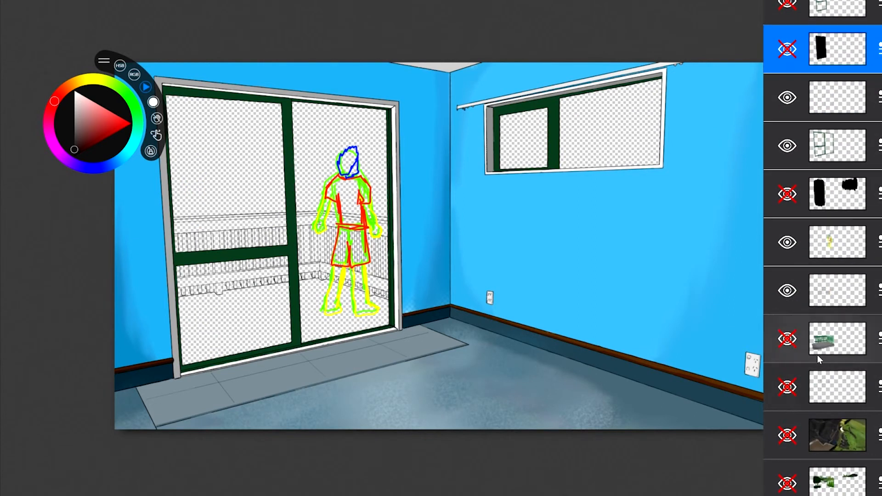
click(788, 339)
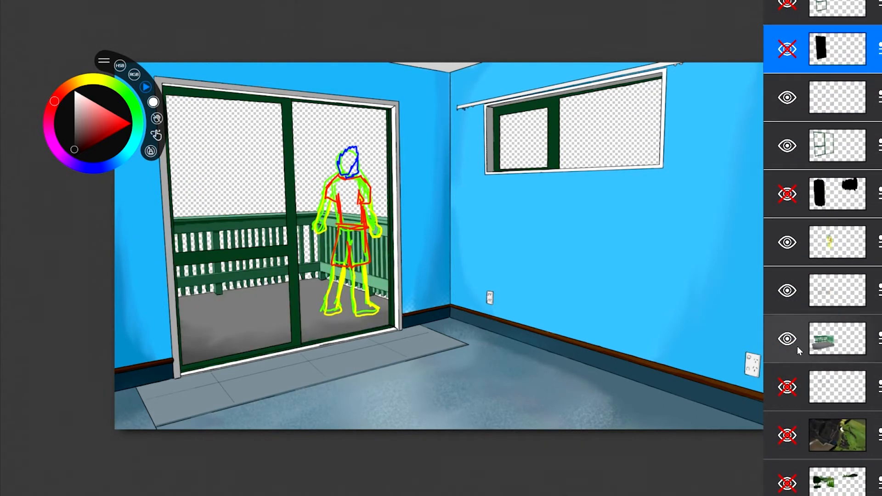
scroll(792, 367, down, 1)
click(794, 471)
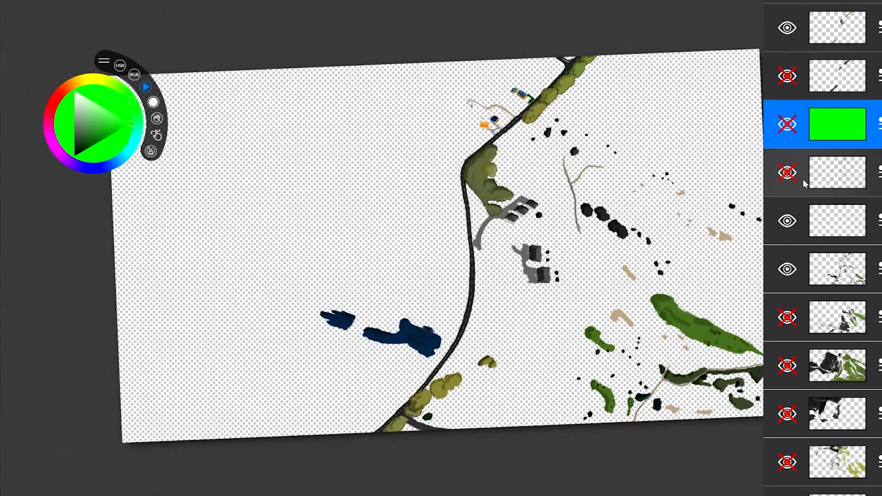
- Show the aerial landscape's four hidden terrain layers below the road layer, covering the dark hills, green fairways and pale paths
click(797, 187)
click(780, 316)
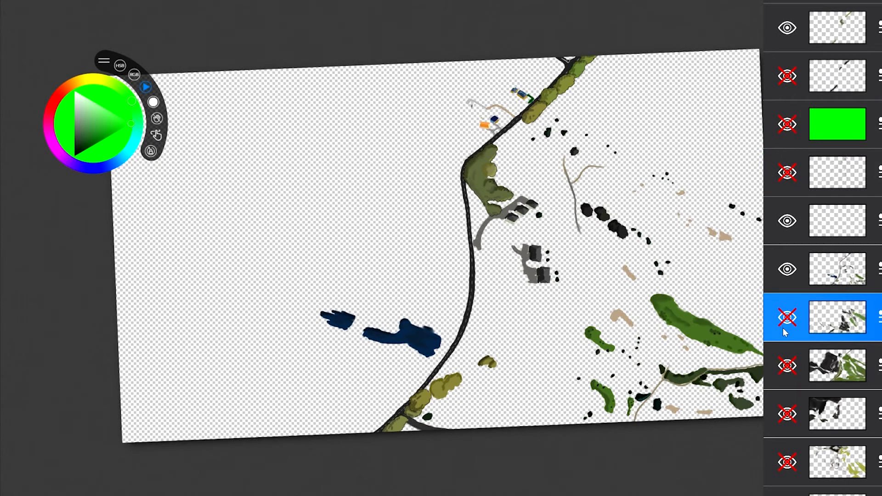
click(787, 317)
click(787, 366)
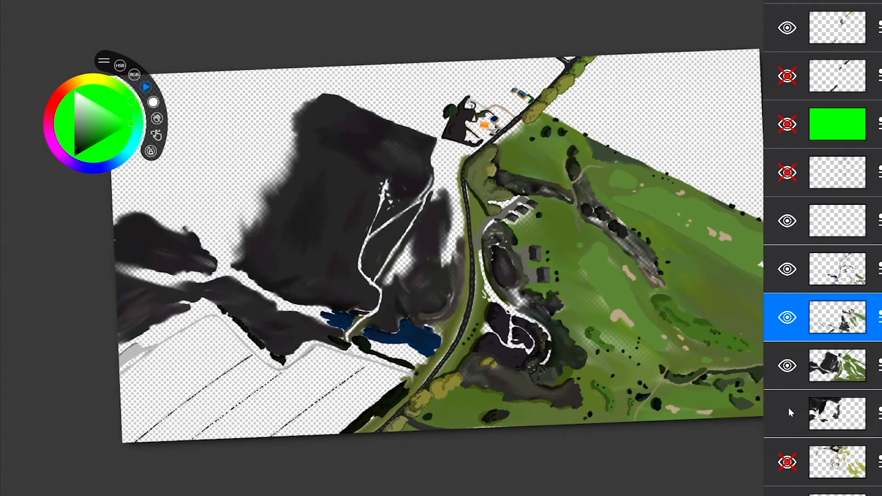
click(788, 413)
click(787, 461)
scroll(799, 459, down, 1)
click(787, 461)
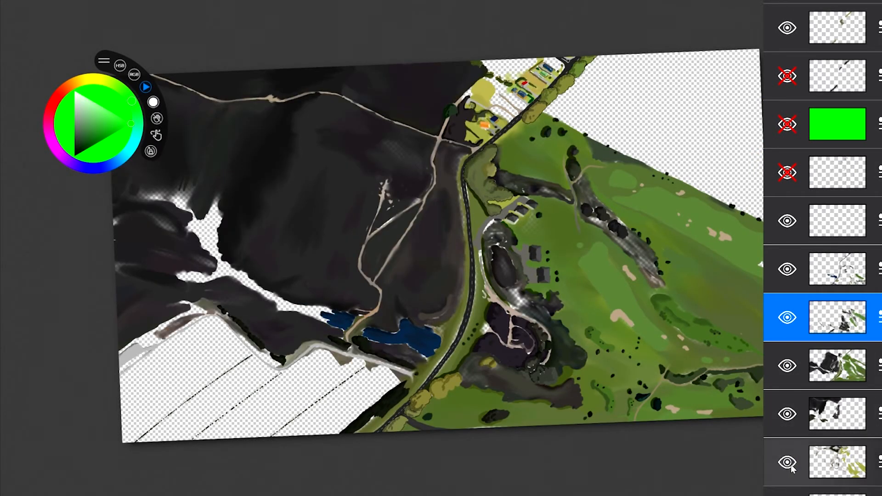
- Show the remaining aerial terrain and outline layers plus the black roadside shadow layer, keeping the olive roadside tree layer on
scroll(804, 448, down, 4)
click(788, 336)
scroll(788, 335, up, 5)
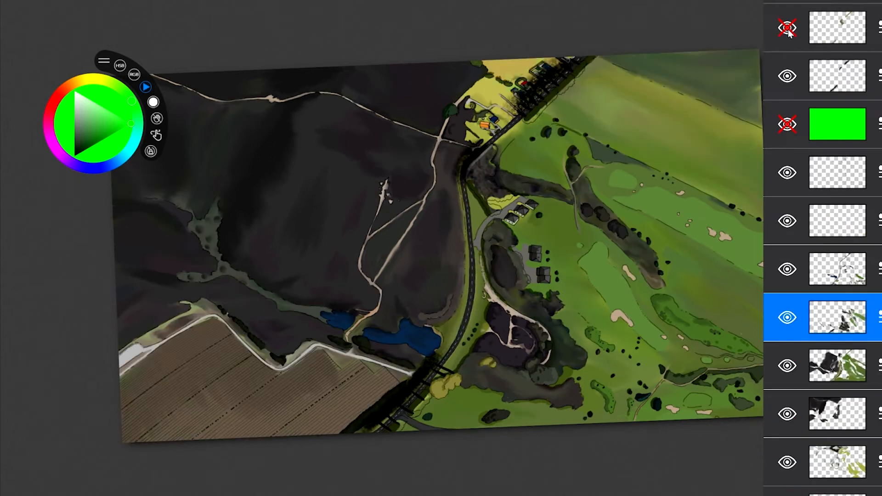
click(786, 28)
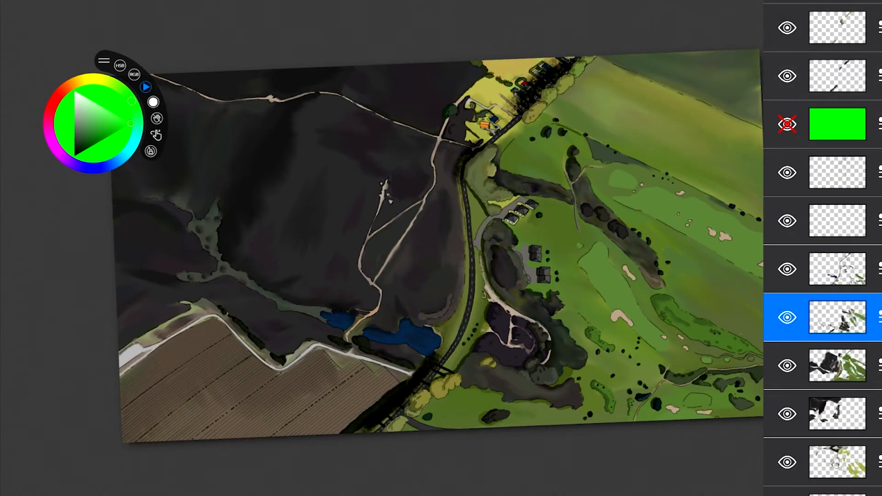
- Set the opacity of the olive roadside tree layer to 60, and open the opacity settings of the black shadow layer below it
click(880, 31)
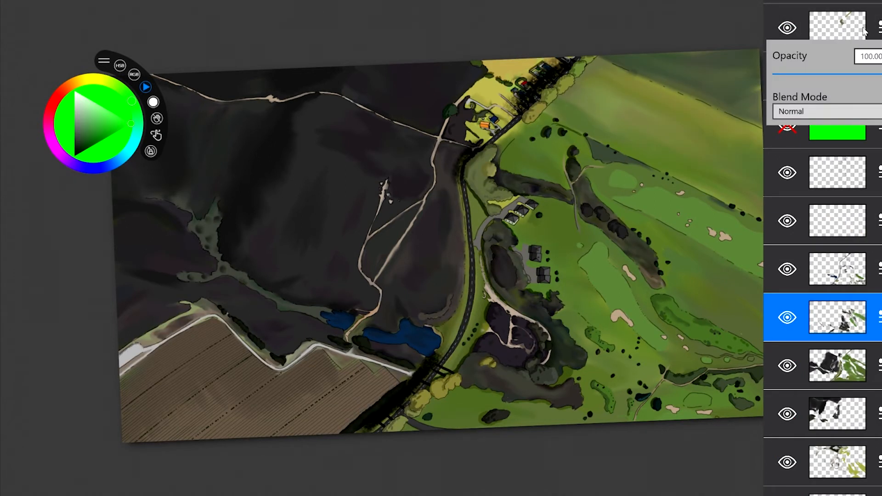
mouse_move(842, 74)
mouse_down()
mouse_move(835, 78)
mouse_move(881, 76)
mouse_move(830, 83)
mouse_up()
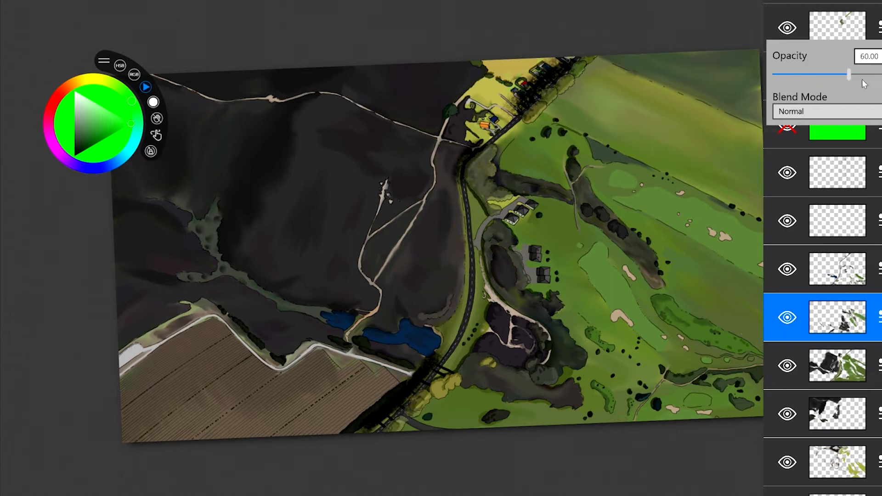
click(800, 20)
click(822, 76)
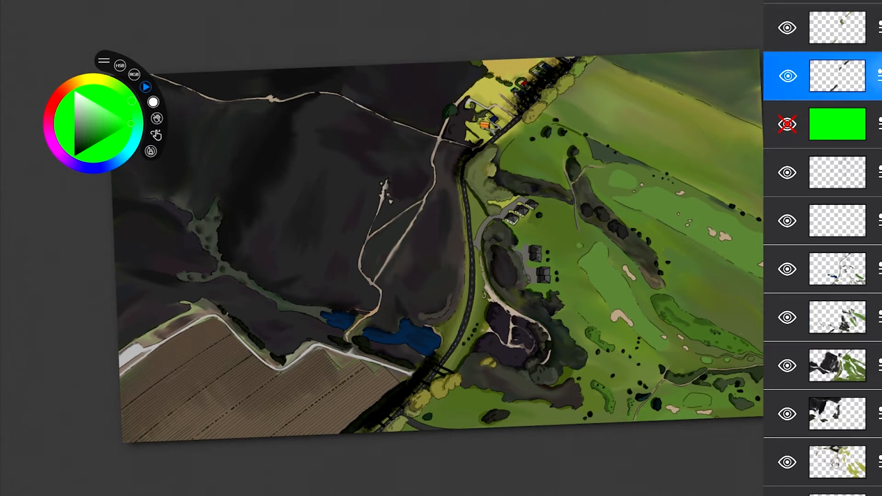
click(861, 81)
click(811, 10)
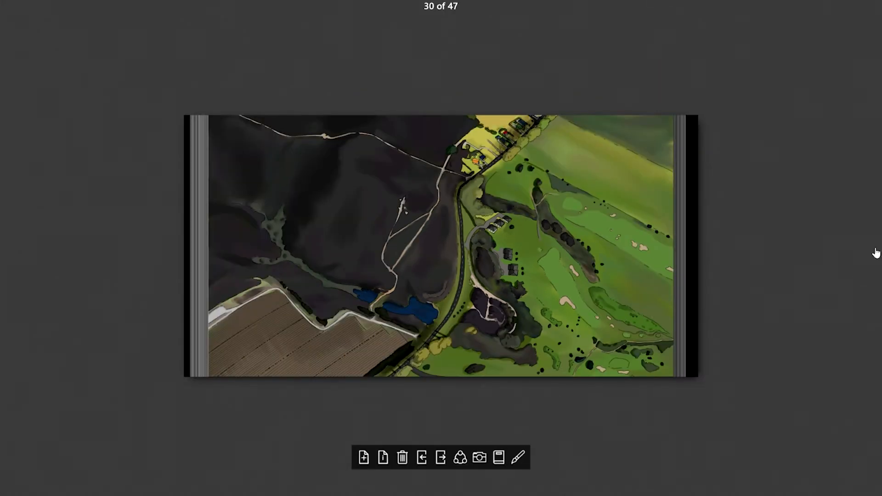
- Turn to the next landscape page and show its background trees, tree shadows, outlines and two green hill layers
key(Right)
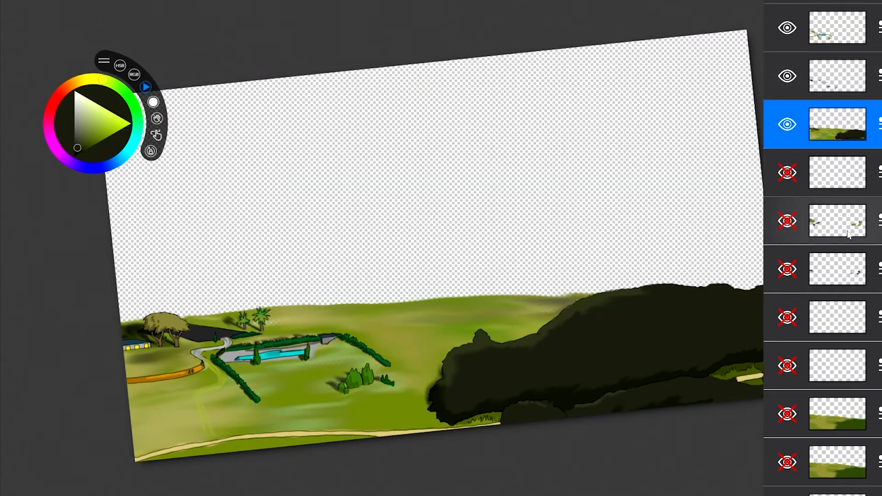
click(787, 220)
click(784, 268)
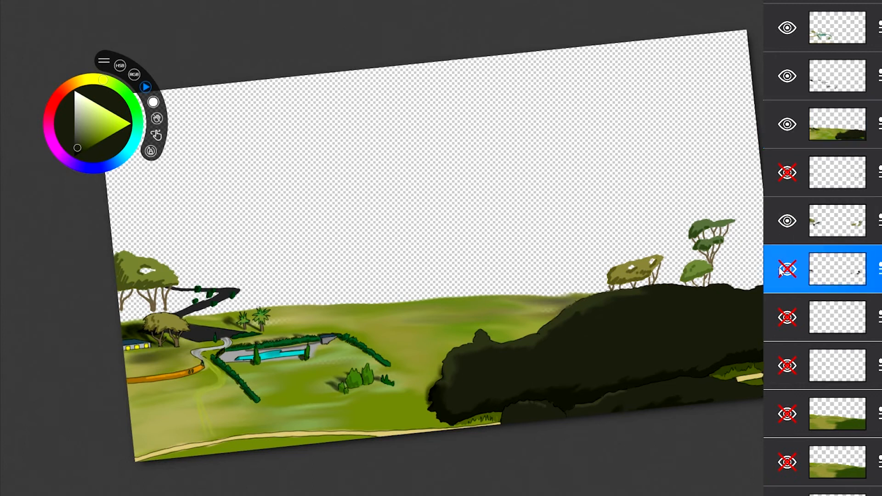
click(786, 366)
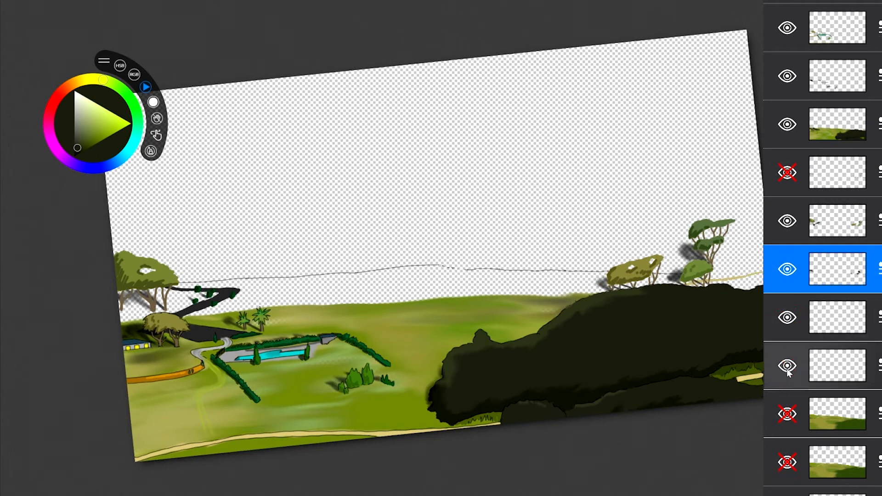
click(786, 414)
click(786, 461)
- Show the three hidden layers directly below the green hills, including the dark ground patch
scroll(788, 455, down, 2)
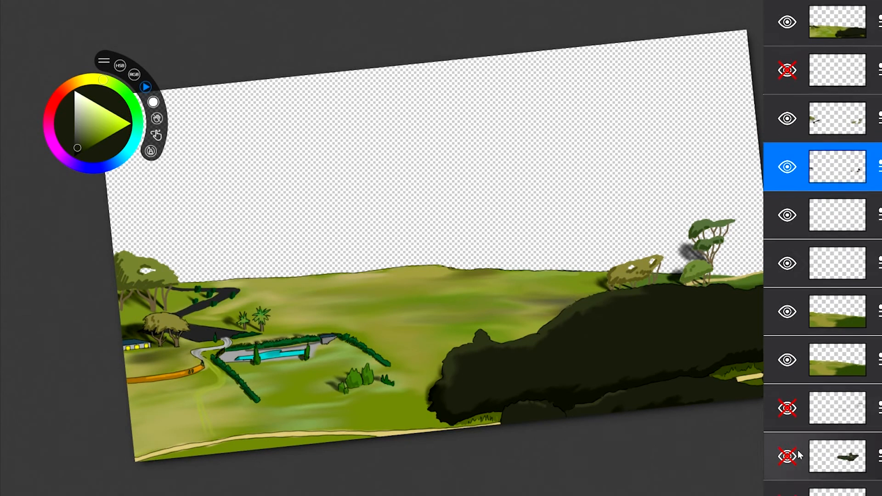
click(786, 404)
click(786, 451)
click(784, 485)
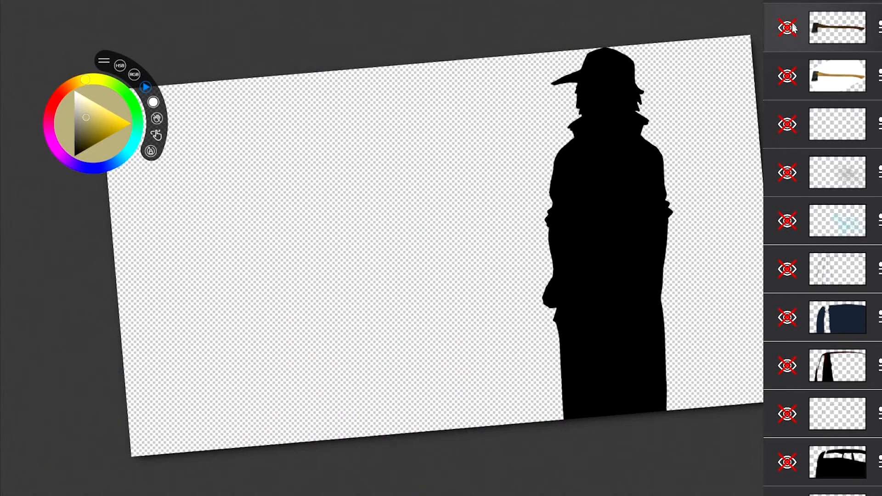
- Flash the two axe layers and the grey cracked-glass layer on and off over the black silhouette
click(788, 27)
click(787, 27)
click(787, 76)
click(787, 76)
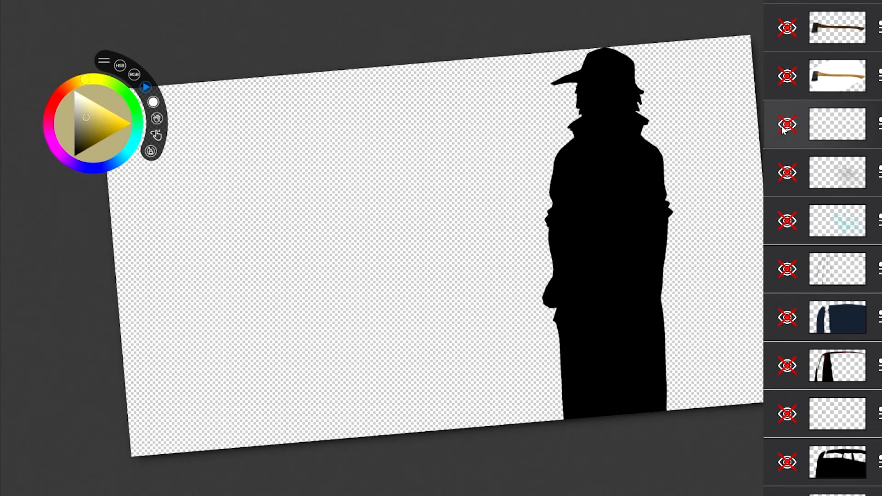
click(786, 174)
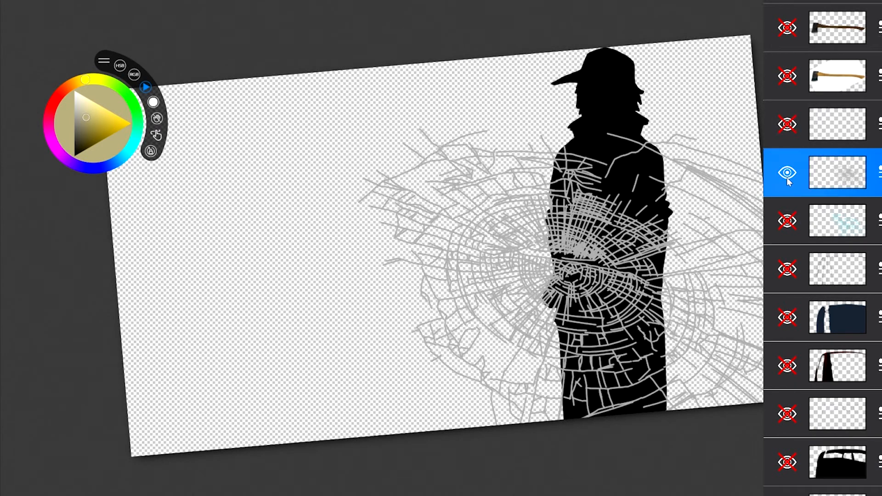
click(787, 174)
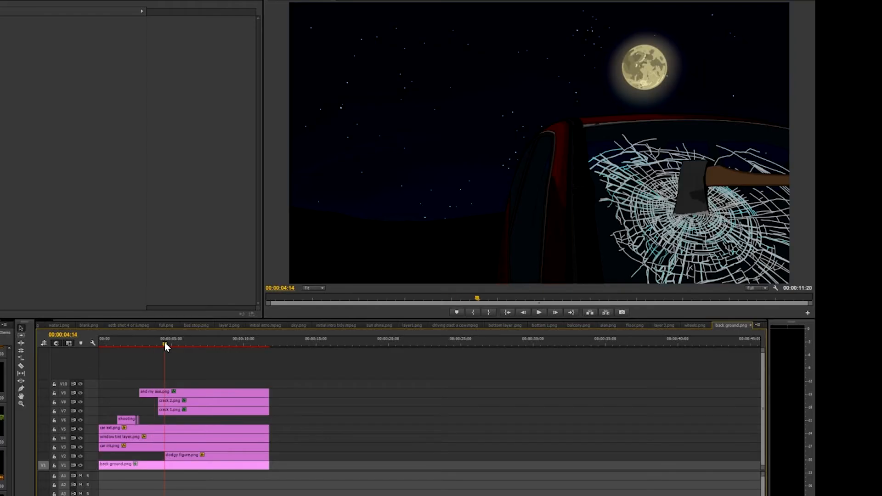
- In Premiere Pro, scrub the night car sequence back from the cracked-window frame to the start of the axe clip
drag(164, 343, 139, 346)
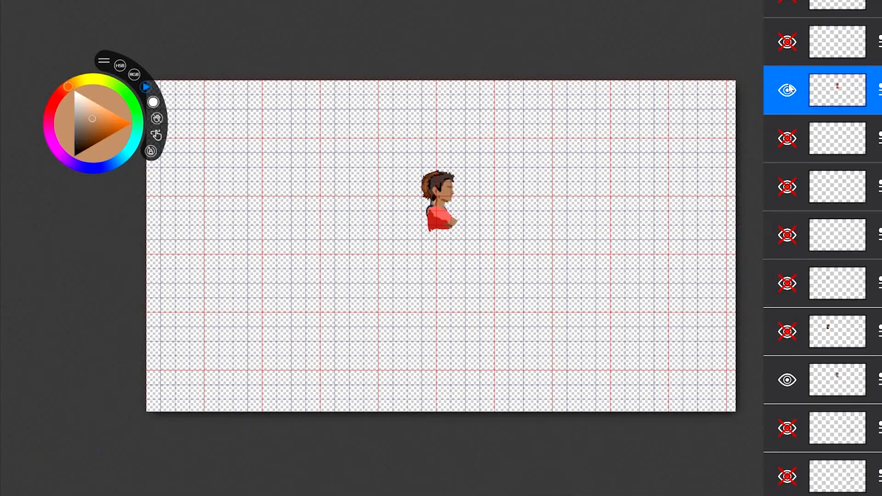
- Hide the layer of the character in red and check the hidden layers further down the stack
click(786, 87)
scroll(790, 258, down, 3)
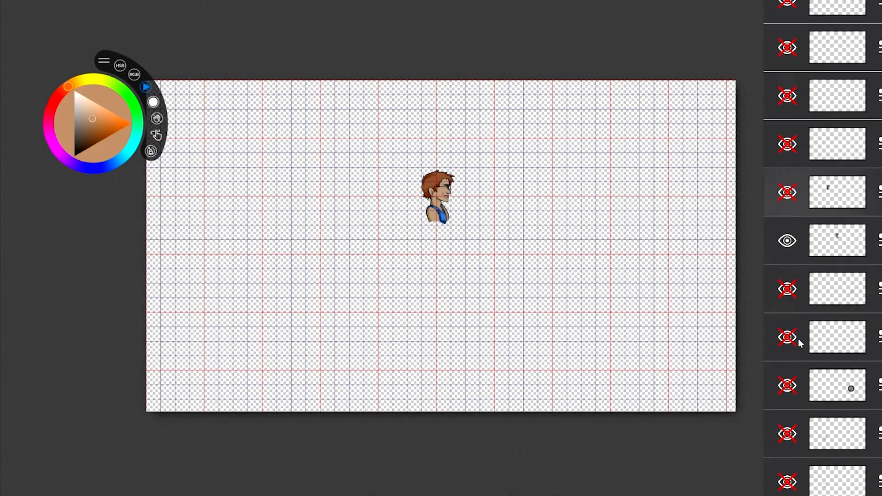
click(798, 338)
click(786, 76)
click(787, 76)
scroll(821, 238, down, 2)
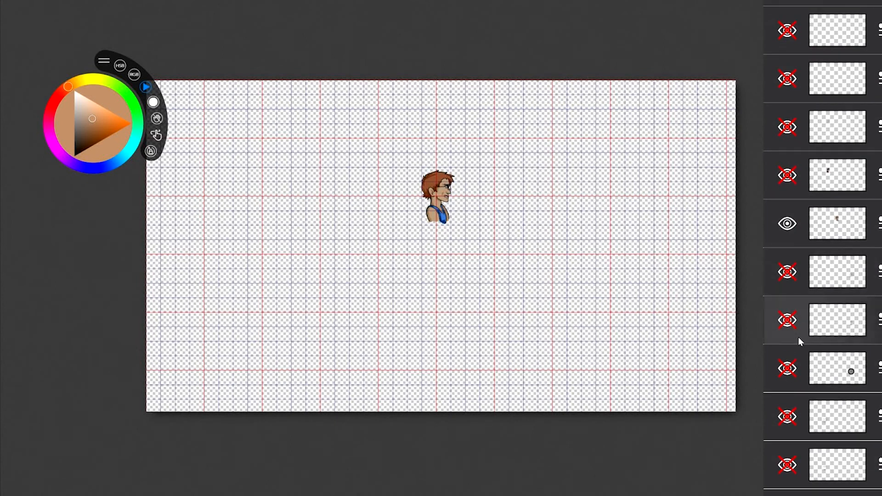
- Show the black tyre layer and the two wheel hub layers above it
click(792, 373)
click(790, 324)
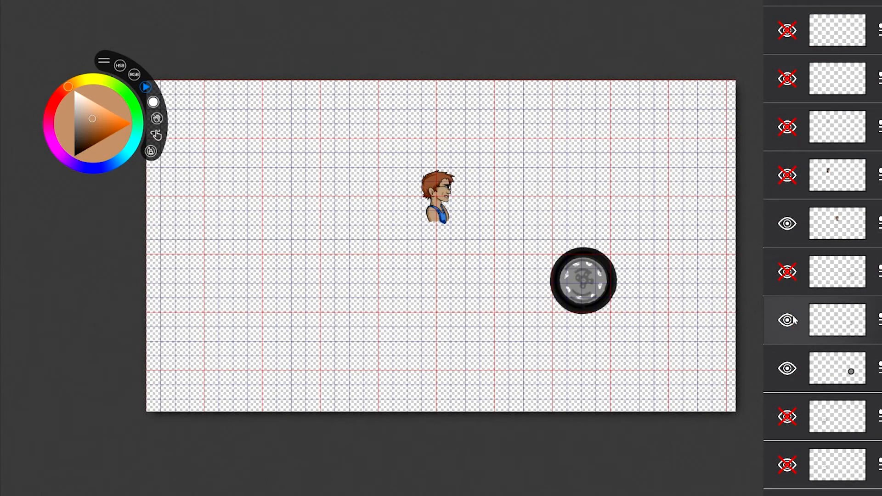
click(791, 275)
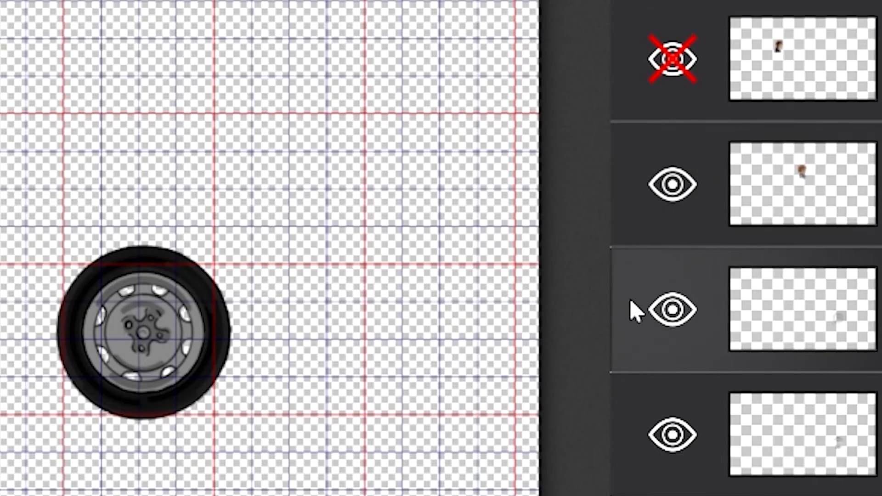
- Flash the two wheel hub layers on and off in turn to compare what each adds to the tyre
click(661, 315)
click(666, 324)
click(662, 315)
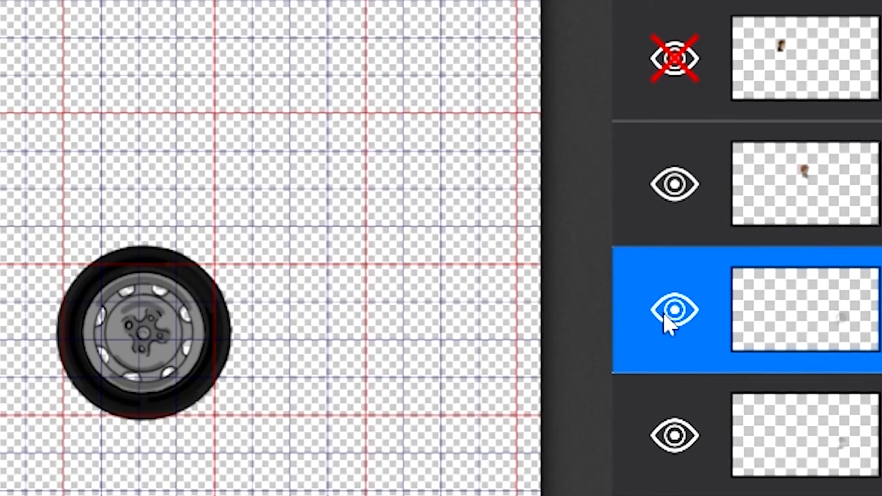
click(675, 447)
click(682, 449)
click(684, 448)
click(682, 448)
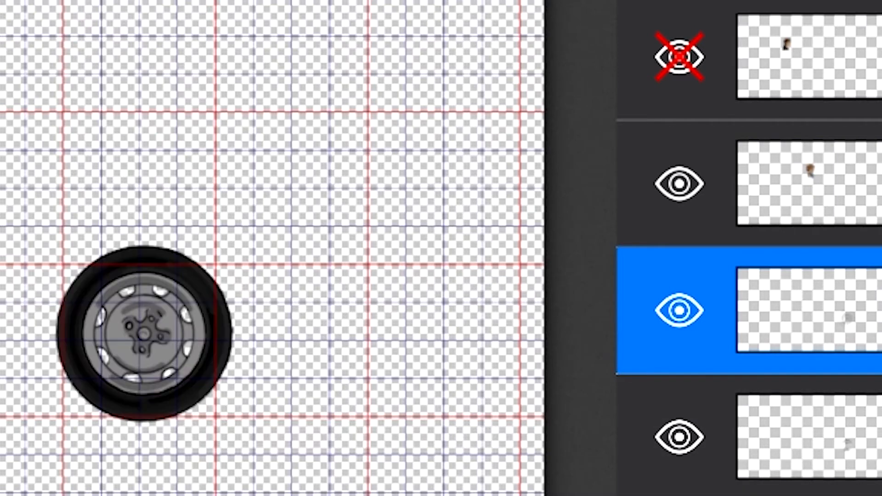
click(697, 319)
click(697, 318)
click(679, 431)
click(679, 433)
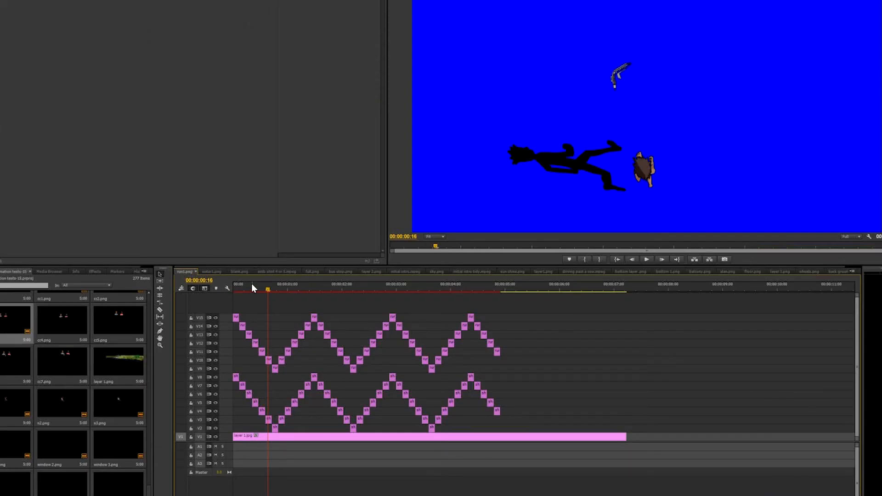
- Scrub the top-down running sequence in Premiere Pro from its start to about four seconds to preview the figure and shadow frames
drag(252, 284, 244, 281)
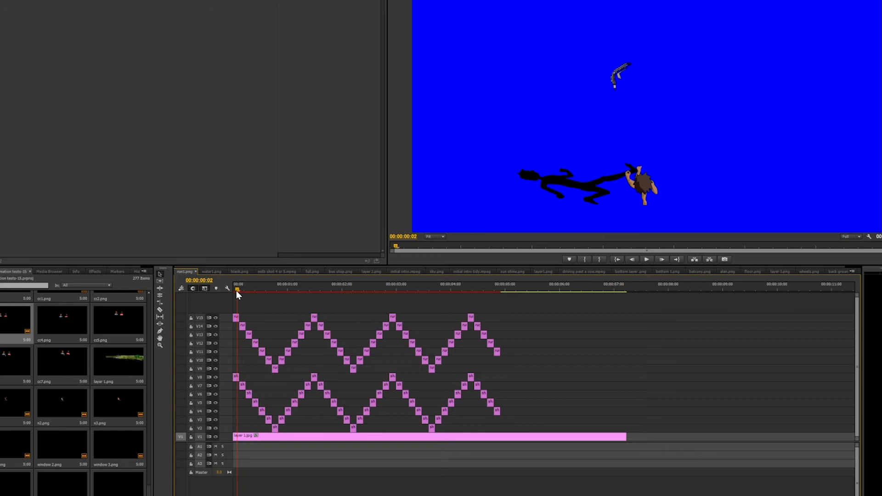
drag(243, 295, 256, 298)
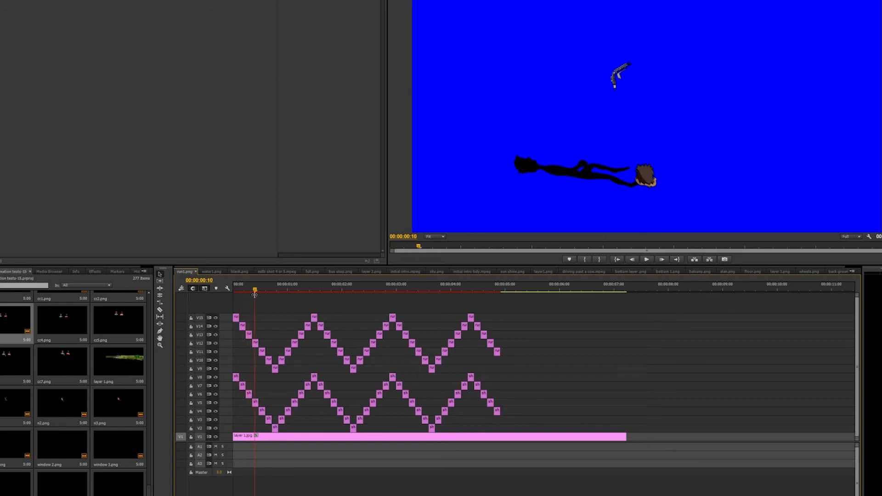
drag(259, 296, 287, 286)
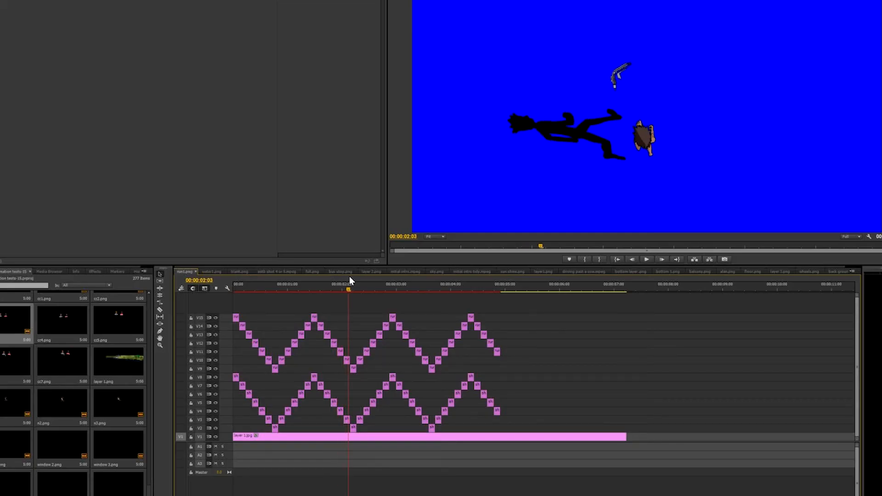
drag(398, 277, 442, 278)
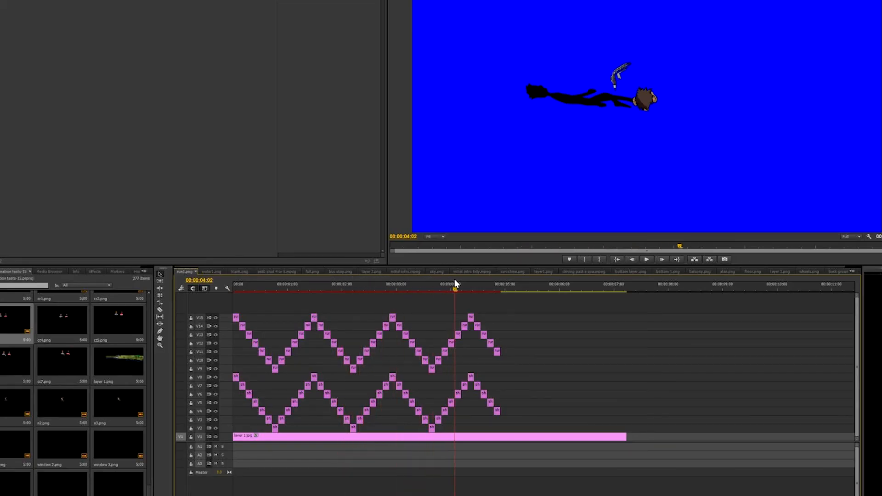
- Open the water1.png sequence and scrub through its first frames to preview the run and shadow clips over the cliff
click(218, 271)
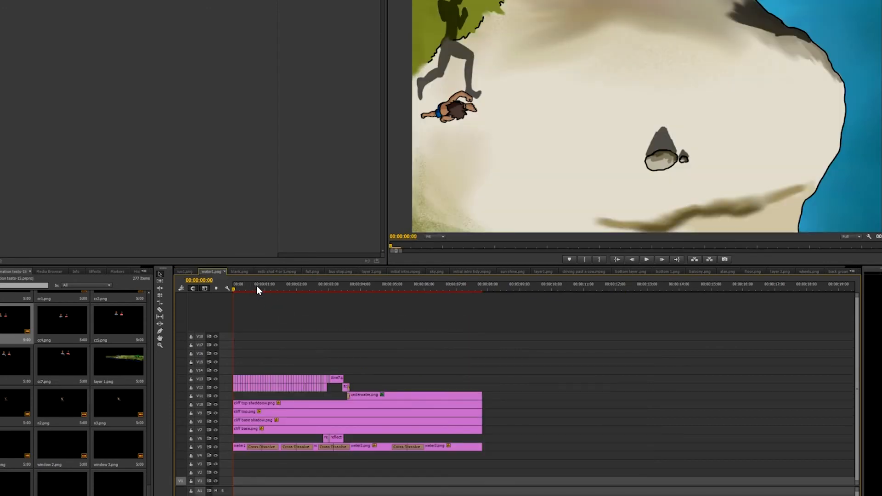
drag(234, 287, 248, 289)
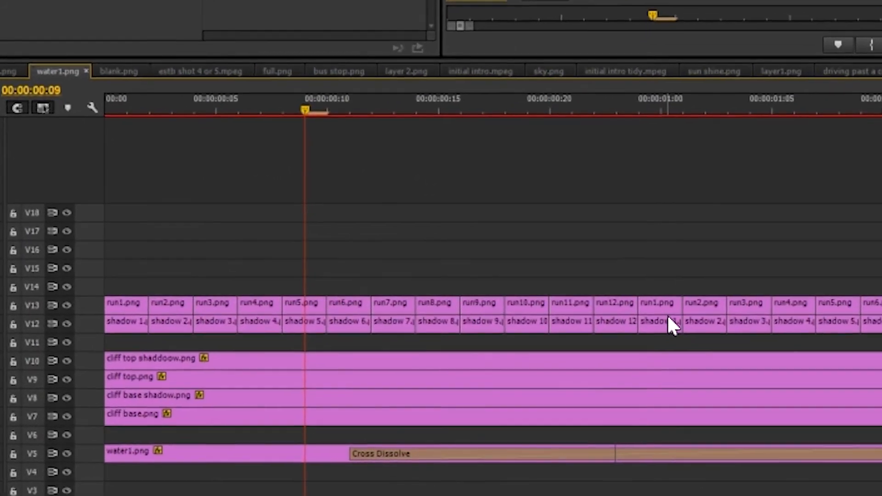
- Step back and forth through the frames where the runner gathers for the jump and stretches into the dive on the cliff
click(648, 309)
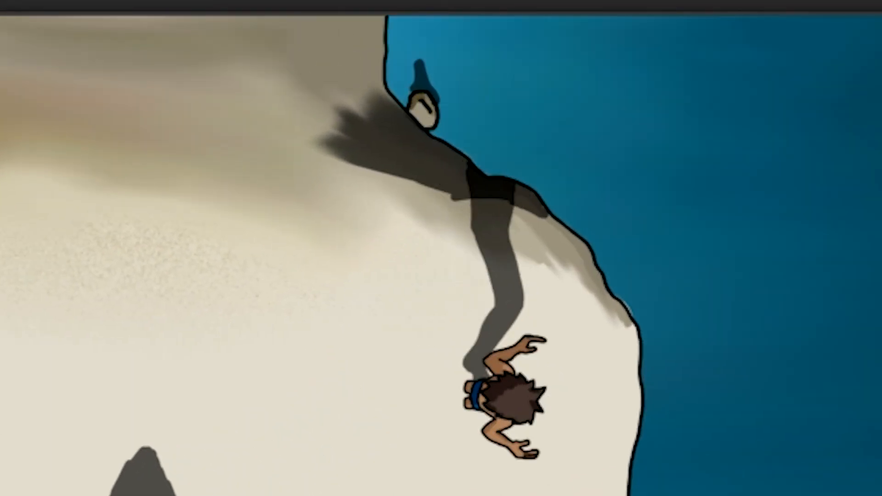
key(Left)
key(Left)
key(Right)
key(Right)
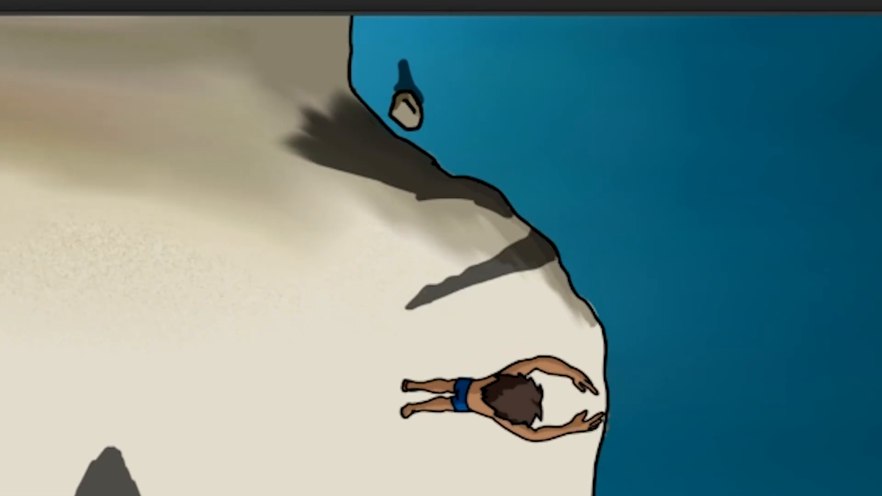
- Advance frame by frame through the outstretched dive pose as the cliff edge slides back beneath the figure
key(Right)
key(Right)
key(Right)
key(Right)
key(Right)
key(Right)
key(Right)
key(Right)
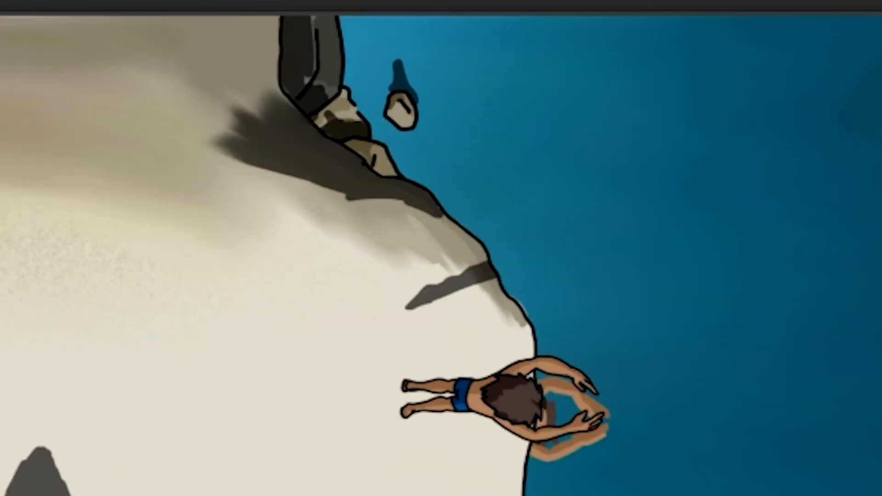
- Compare neighbouring frames of the diver and the moving cliff edge, and continue to the falling figure over the water
key(Left)
key(Left)
key(Right)
key(Right)
key(Left)
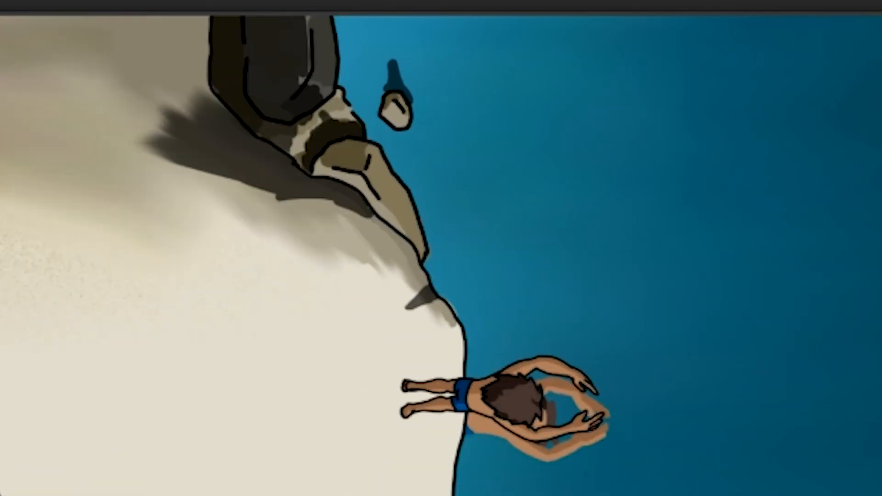
key(Right)
key(Right)
key(Right)
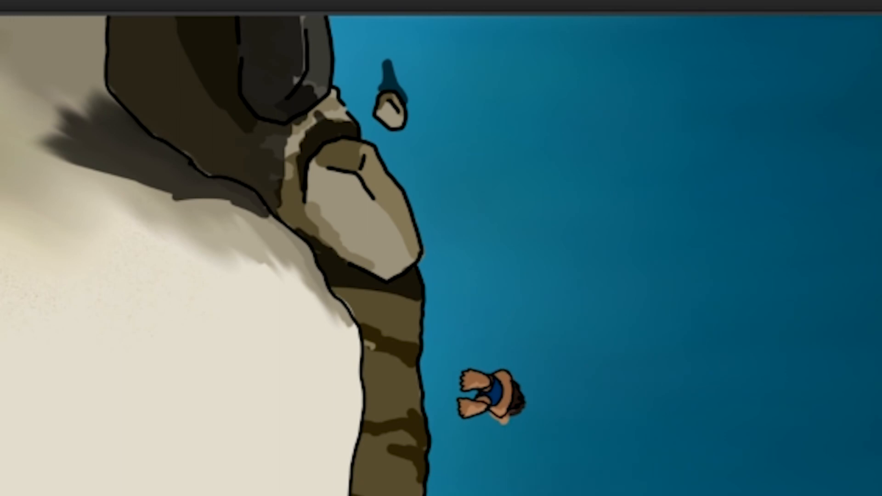
- Step back and forth between adjacent frames of the falling diver to examine the small changes in the pose
key(Left)
key(Left)
key(Right)
key(Right)
key(Right)
key(Right)
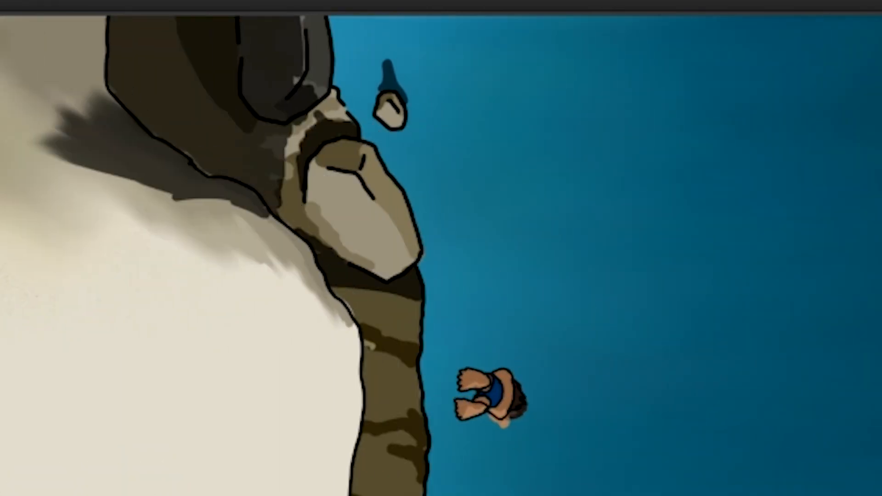
- Rewind the dive frame by frame and replay it to the outstretched pose at the cliff edge
key(Left)
key(Left)
key(Left)
key(Left)
key(Left)
key(Left)
key(Left)
key(Right)
key(Right)
key(Right)
key(Right)
key(Right)
key(Right)
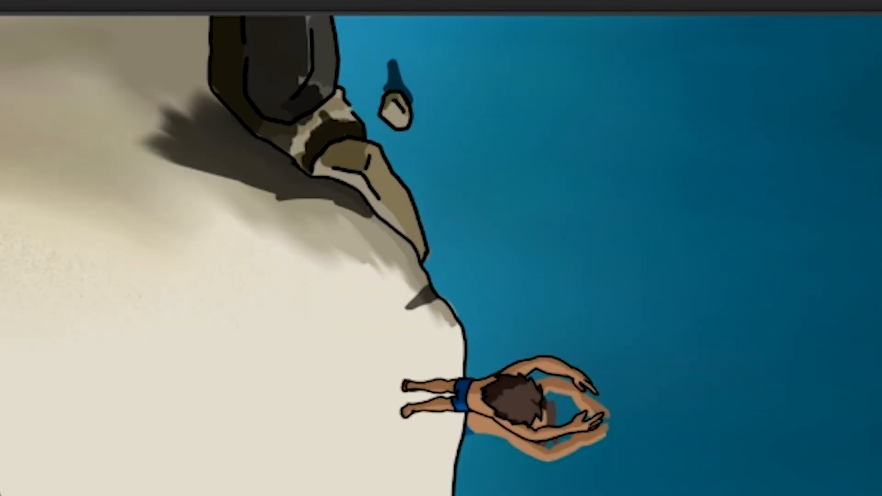
- Step ahead through the leap and back to the frame where the diver's feet leave the cliff top
key(Right)
key(Right)
key(Right)
key(Right)
key(Left)
key(Left)
key(Left)
key(Left)
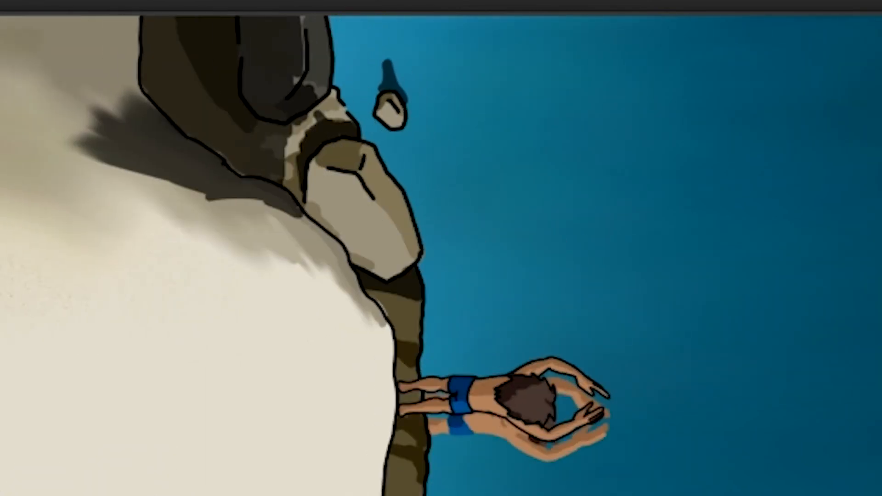
- Advance from the take-off through the tucked-arm pose to the frame of the diver falling head first toward the water
key(Right)
key(Right)
key(Right)
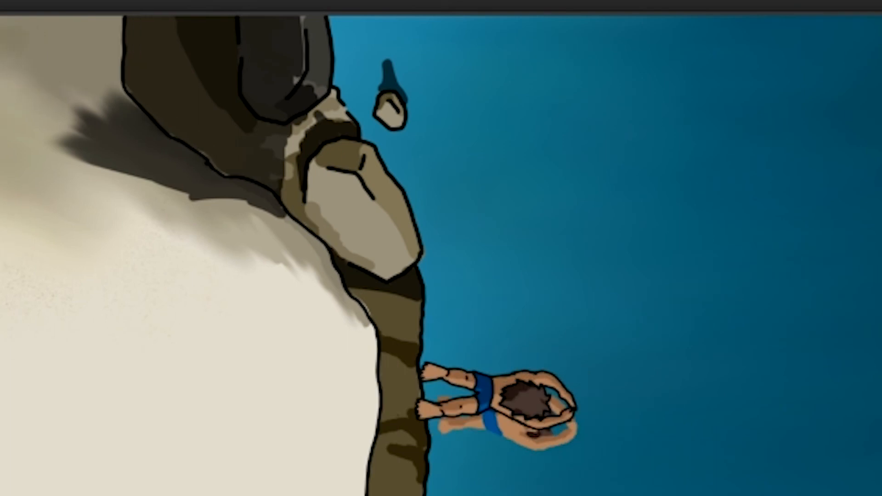
key(Right)
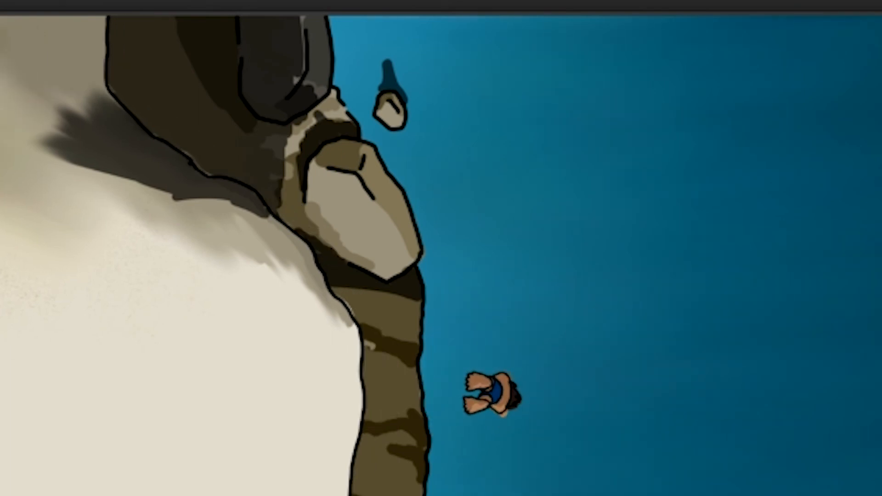